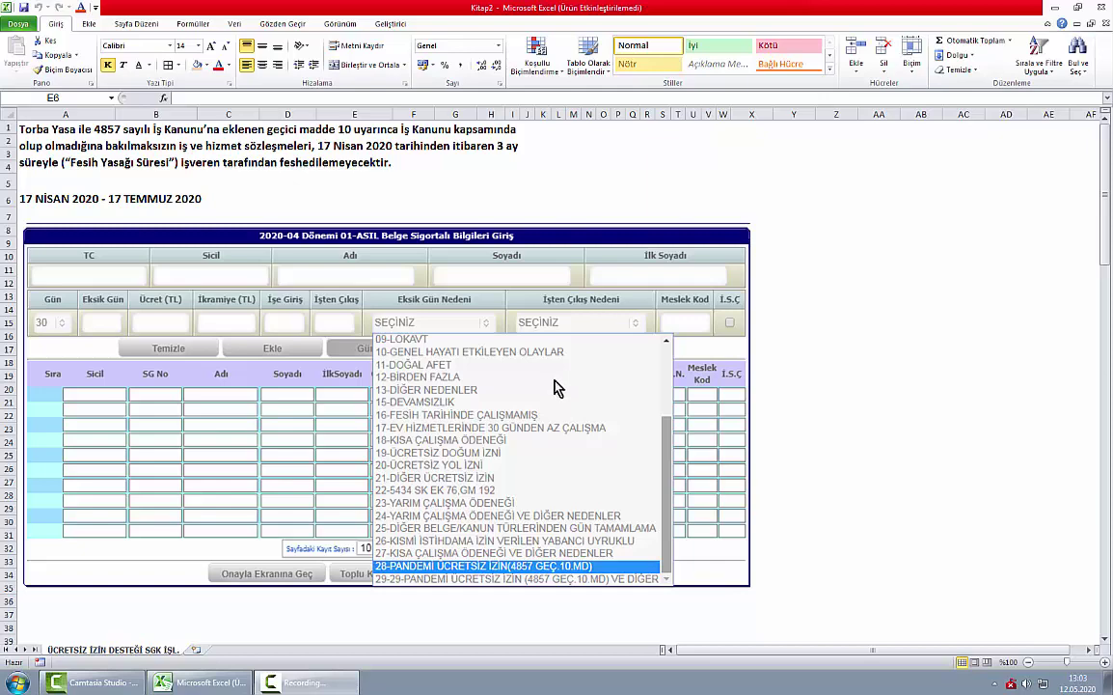
- Review the Example 1 heading for full-month unpaid leave and its daily breakdown of normal work and unpaid leave
{"action": "scroll", "coordinate": [666, 328], "scroll_direction": "down", "scroll_amount": 2}
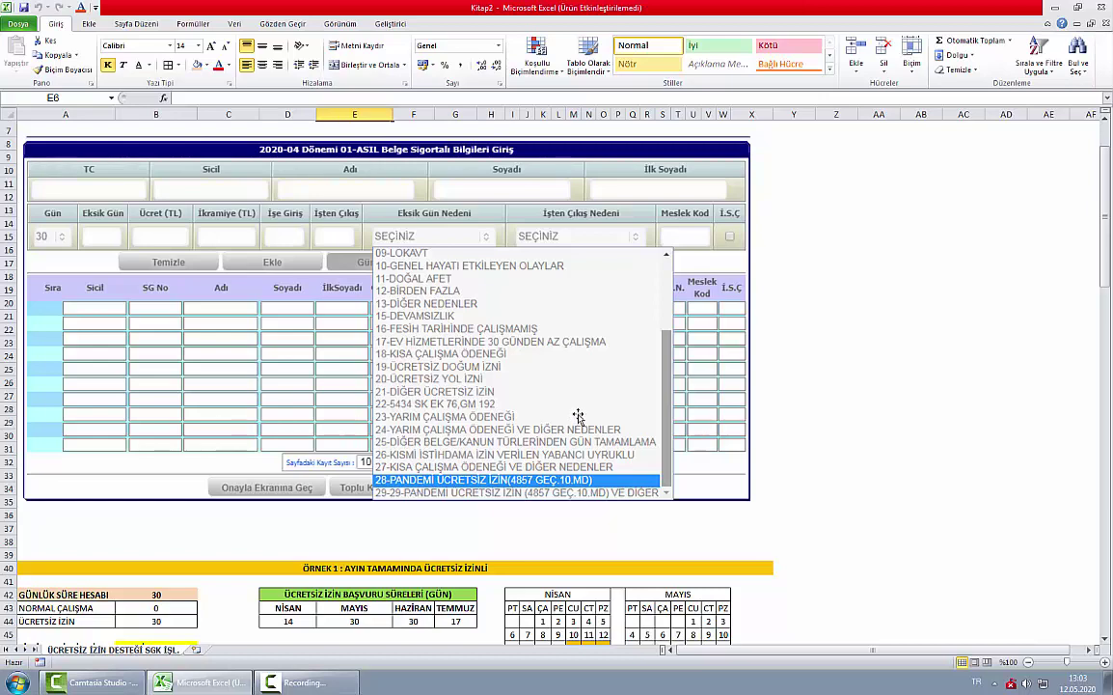
{"action": "scroll", "coordinate": [588, 424], "scroll_direction": "down", "scroll_amount": 1}
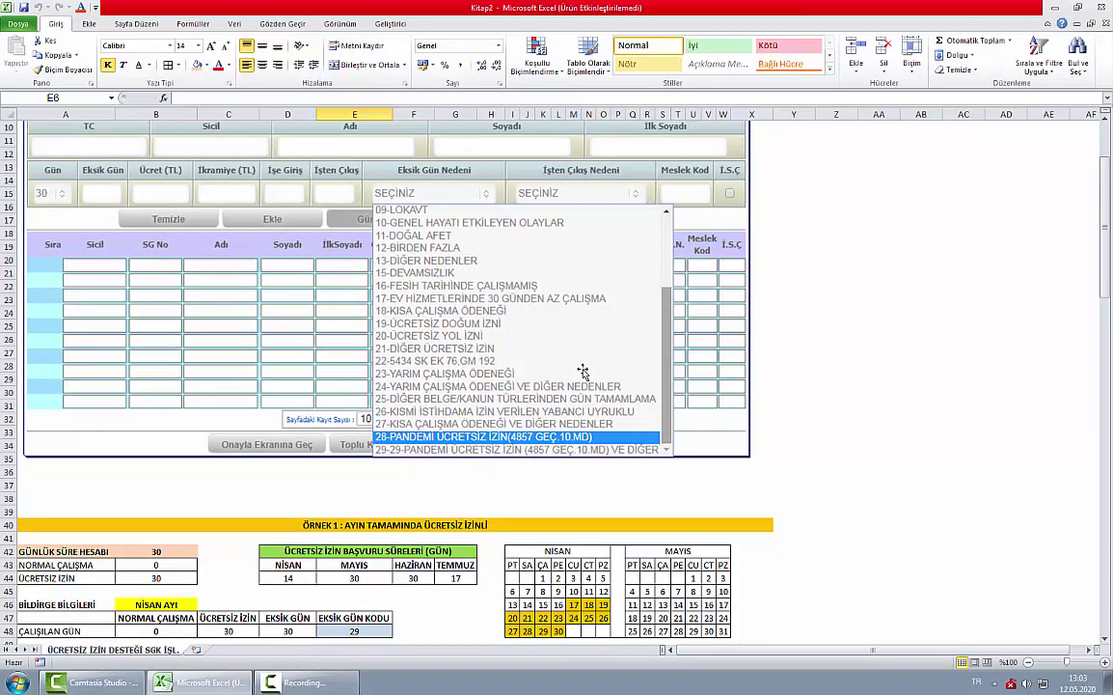
{"action": "scroll", "coordinate": [581, 382], "scroll_direction": "down", "scroll_amount": 8}
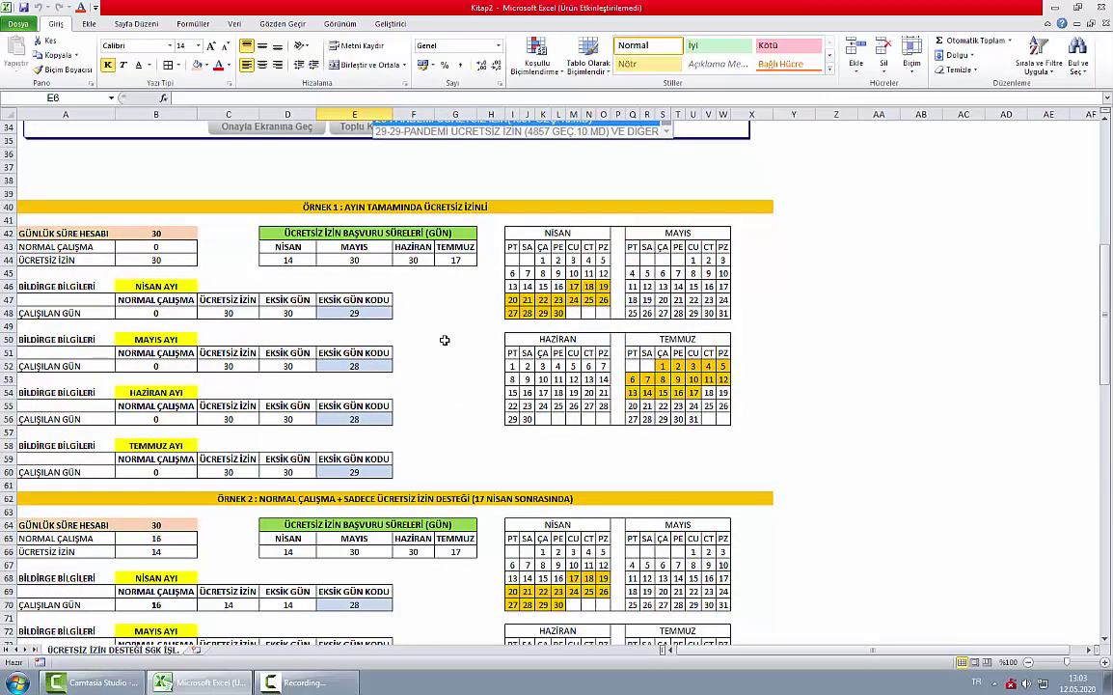
{"action": "scroll", "coordinate": [404, 310], "scroll_direction": "down", "scroll_amount": 1}
{"action": "left_click", "coordinate": [361, 165]}
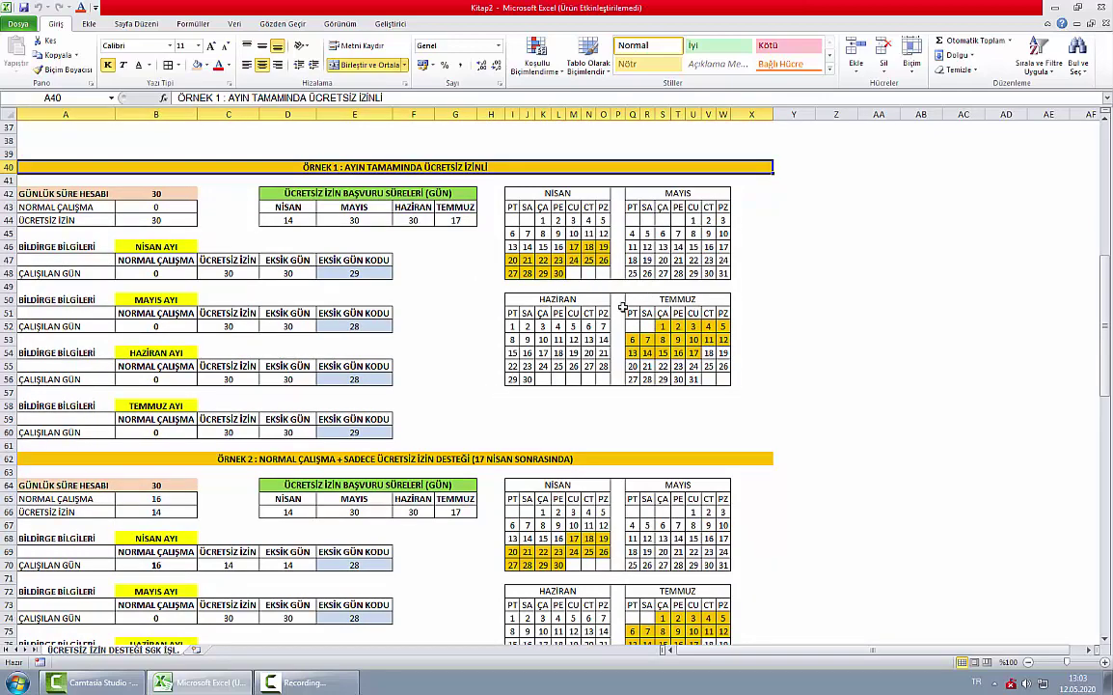
{"action": "left_click", "coordinate": [169, 234]}
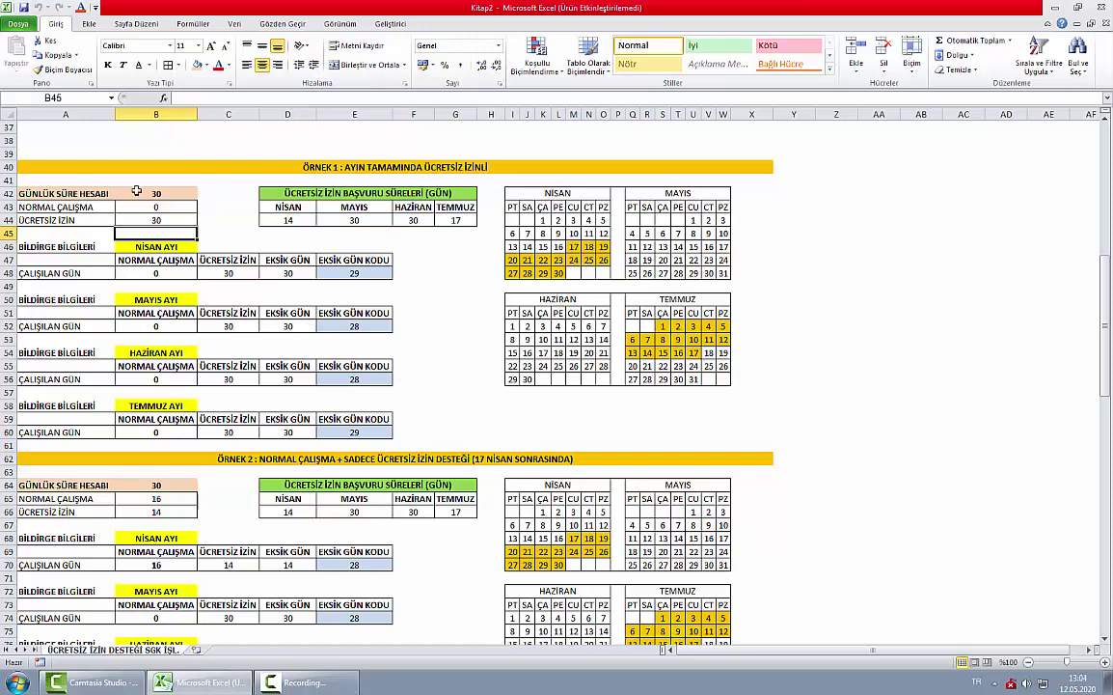
{"action": "left_click", "coordinate": [139, 206]}
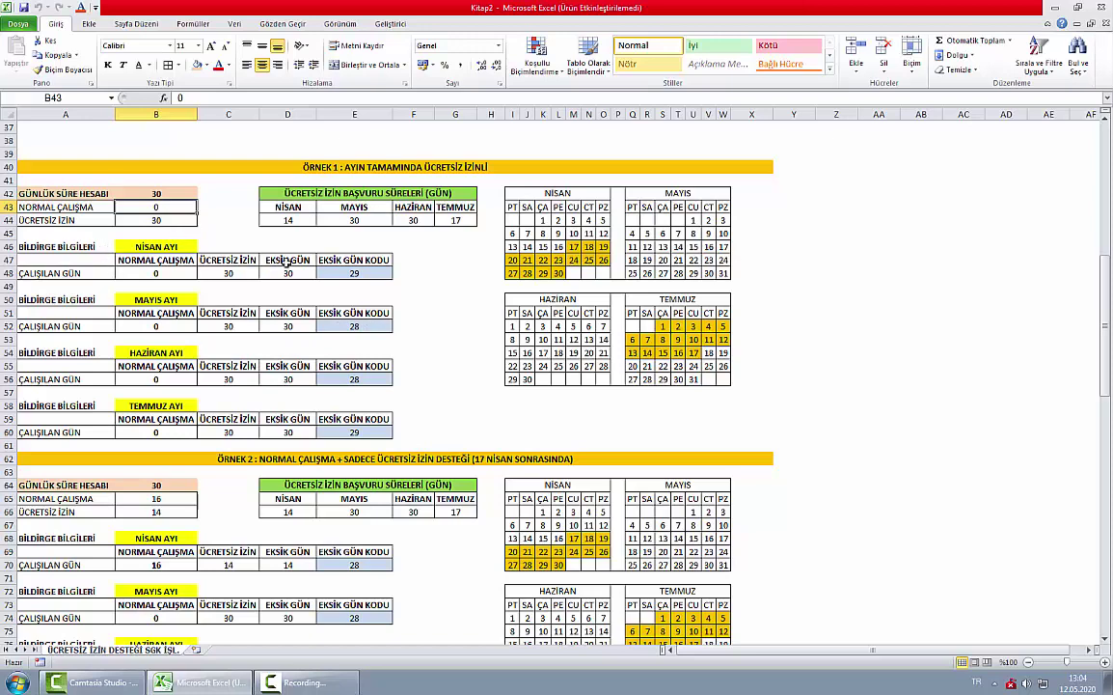
- Examine Example 1's 17 April start date and the unpaid leave application days for April, May, June and July
{"action": "left_click", "coordinate": [573, 247]}
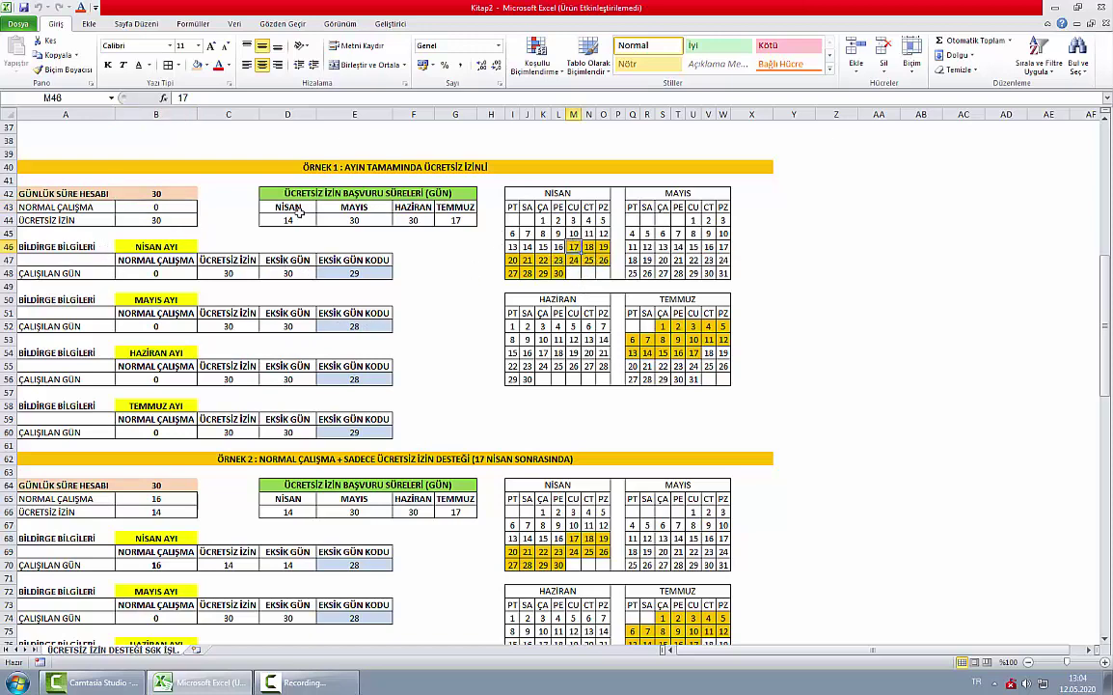
{"action": "left_click_drag", "start_coordinate": [314, 188], "coordinate": [372, 221]}
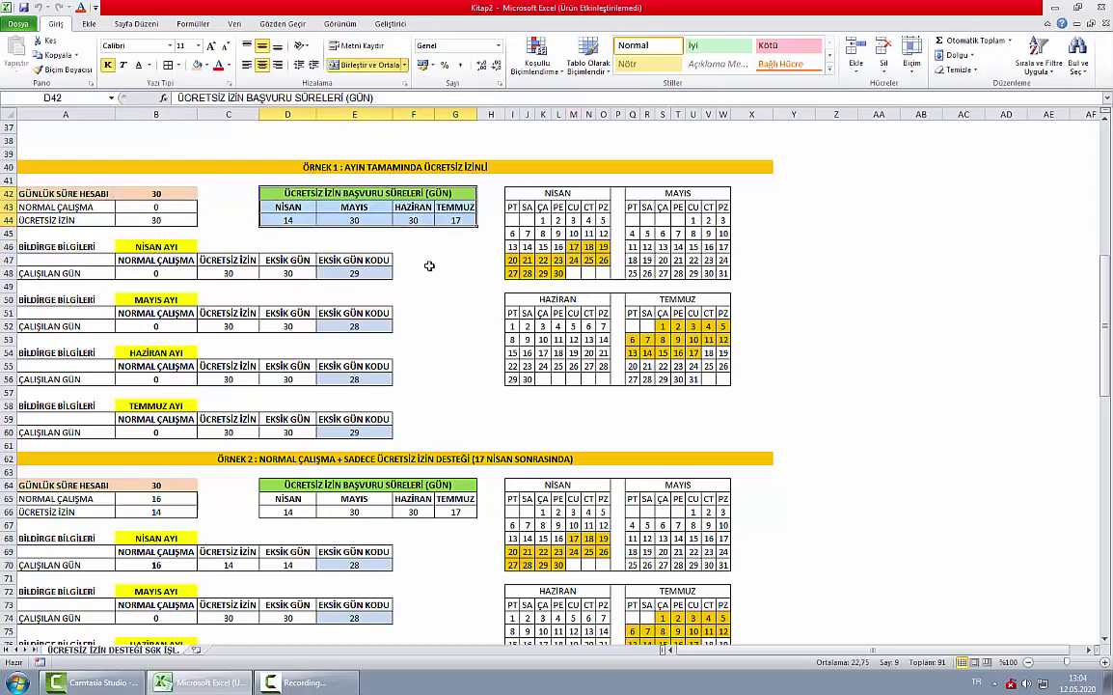
{"action": "left_click", "coordinate": [289, 218]}
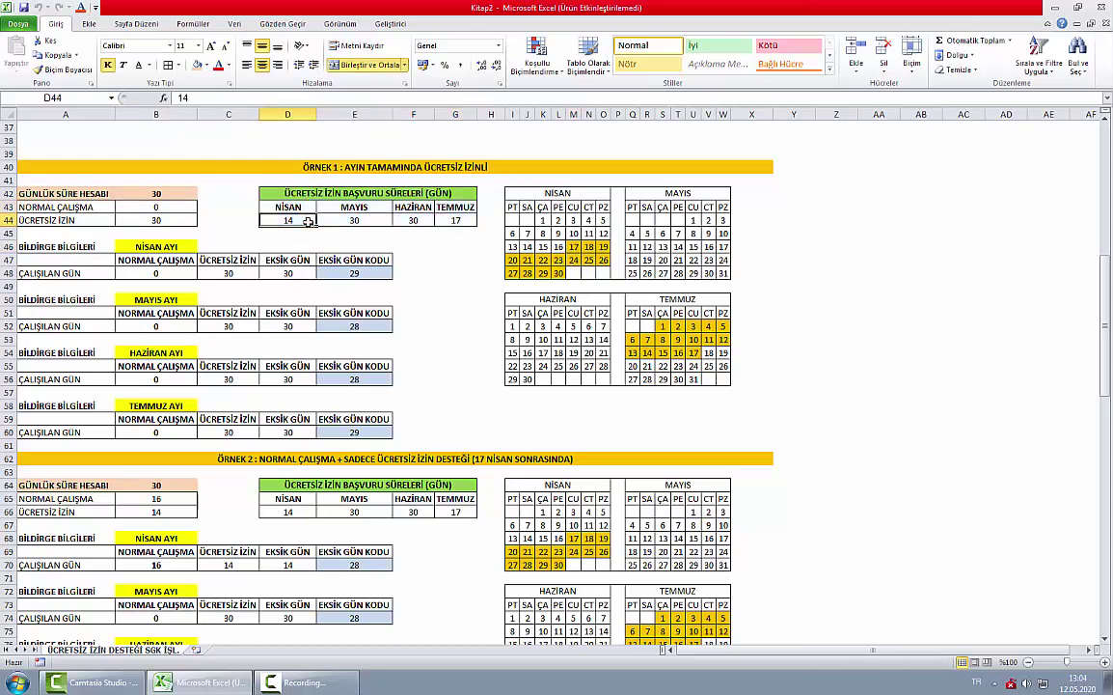
{"action": "left_click", "coordinate": [374, 223]}
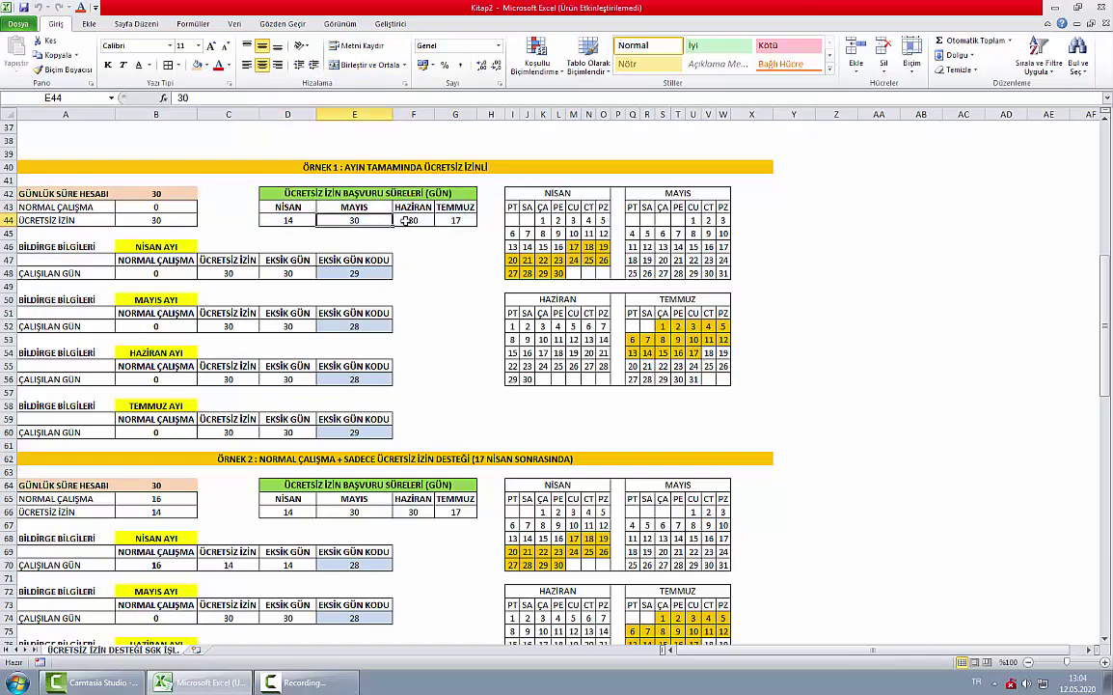
{"action": "left_click", "coordinate": [413, 220]}
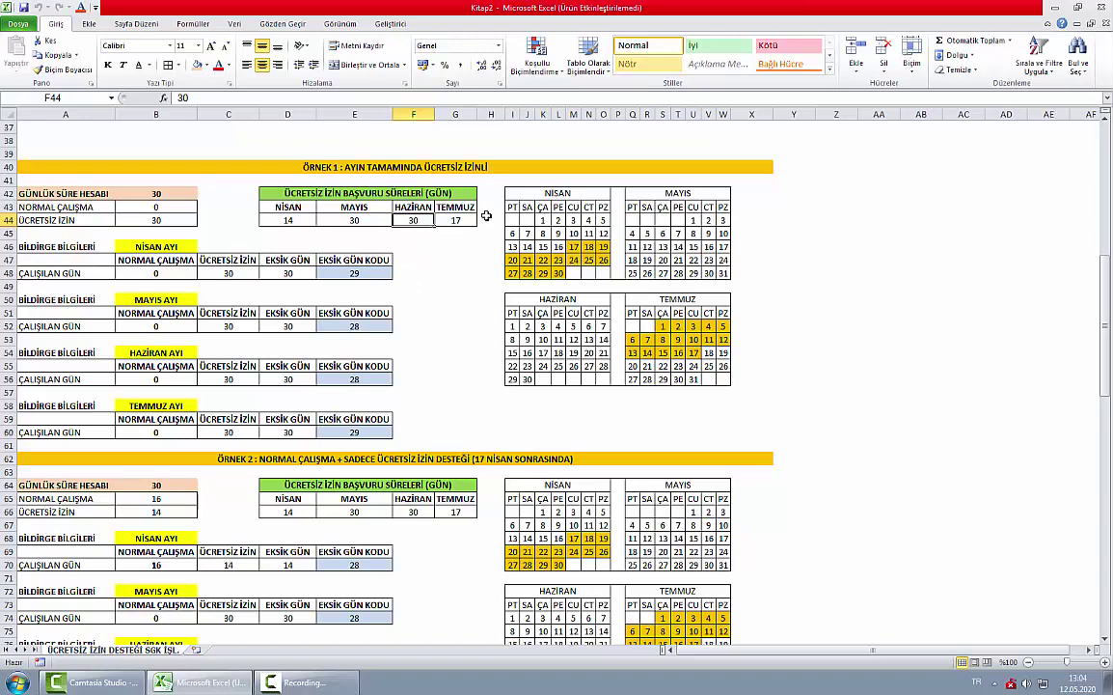
{"action": "left_click", "coordinate": [455, 220]}
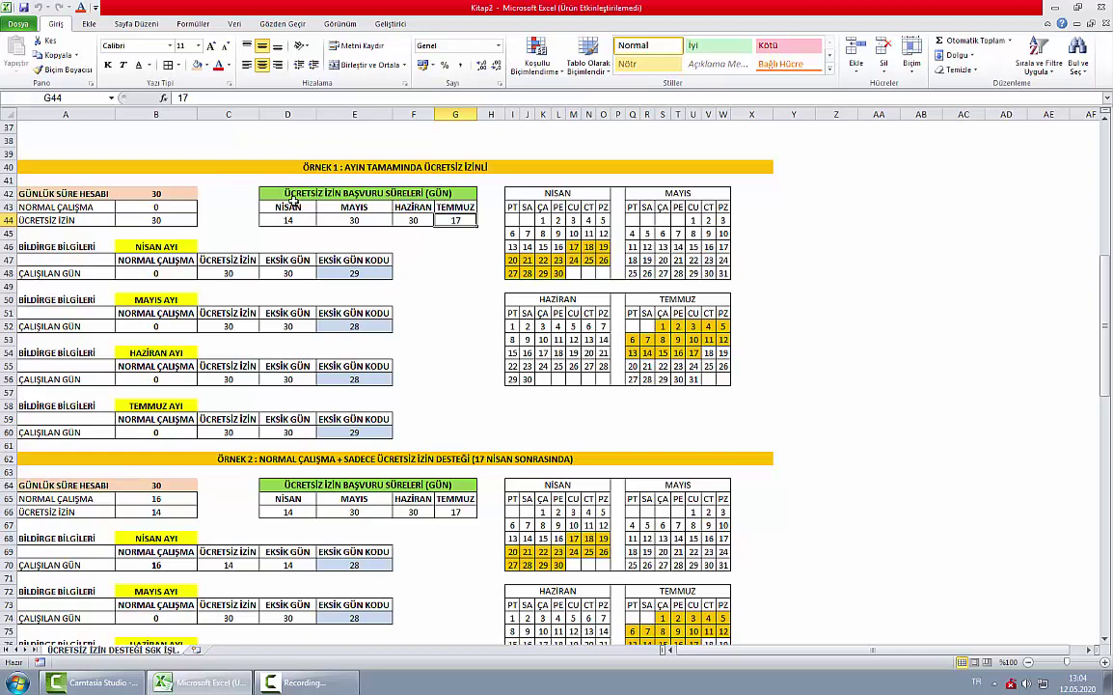
- Compare April's application days in Example 1 with the highlighted calendar dates from 17 to 30 April
{"action": "left_click_drag", "start_coordinate": [287, 206], "coordinate": [287, 220]}
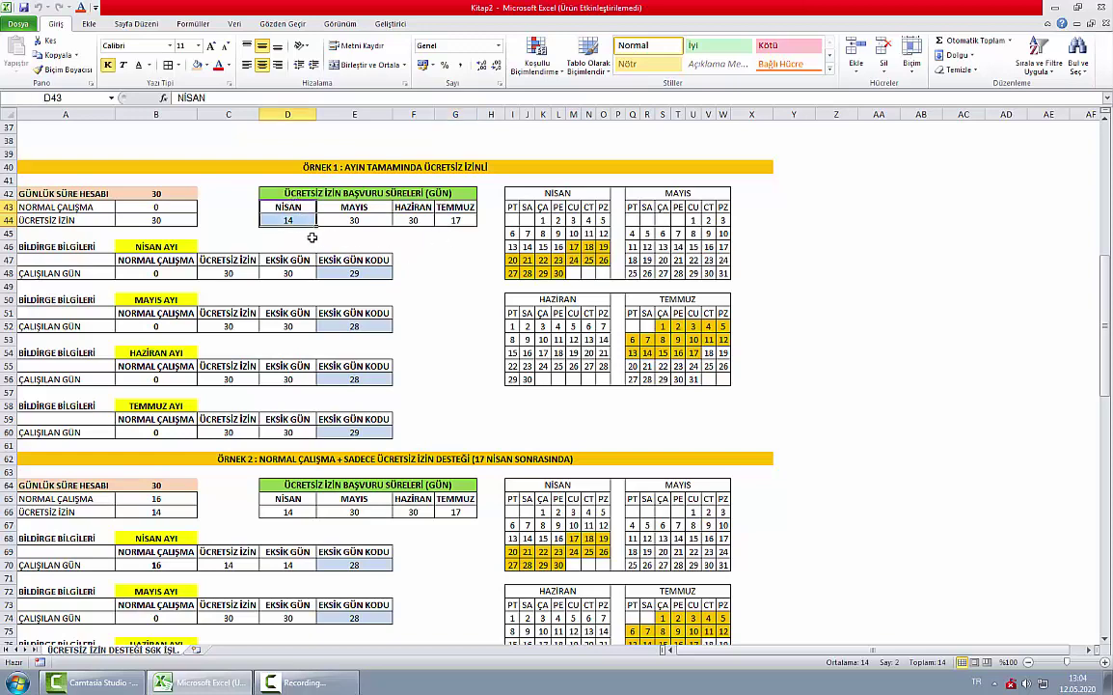
{"action": "left_click_drag", "start_coordinate": [573, 247], "coordinate": [604, 260]}
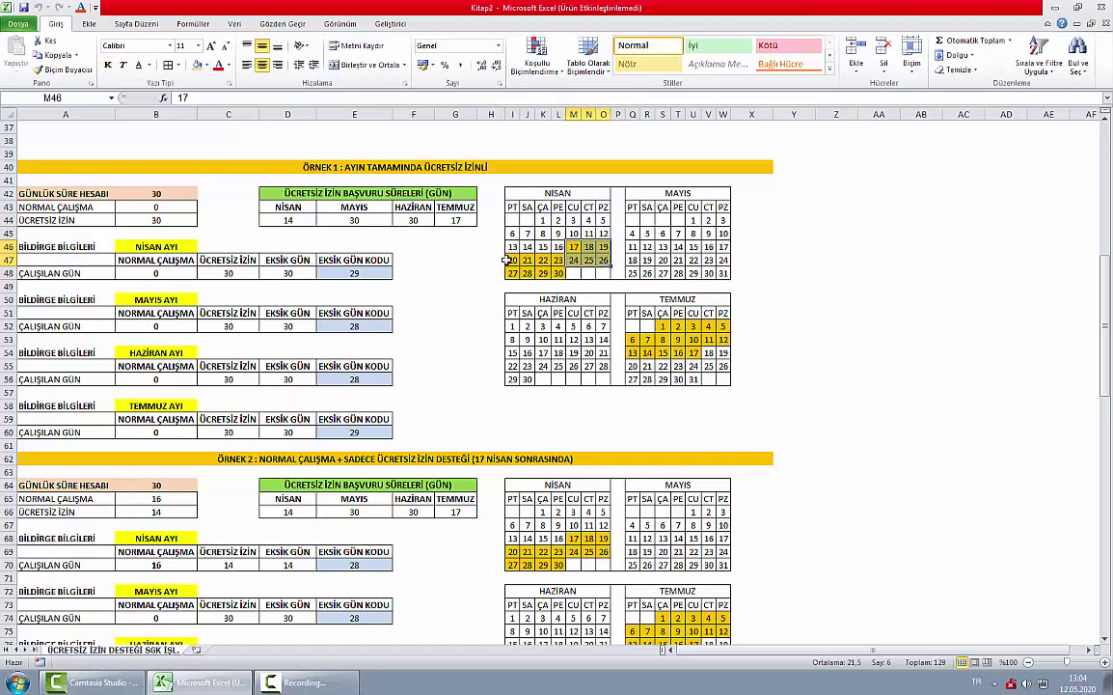
{"action": "left_click_drag", "start_coordinate": [512, 260], "coordinate": [557, 273]}
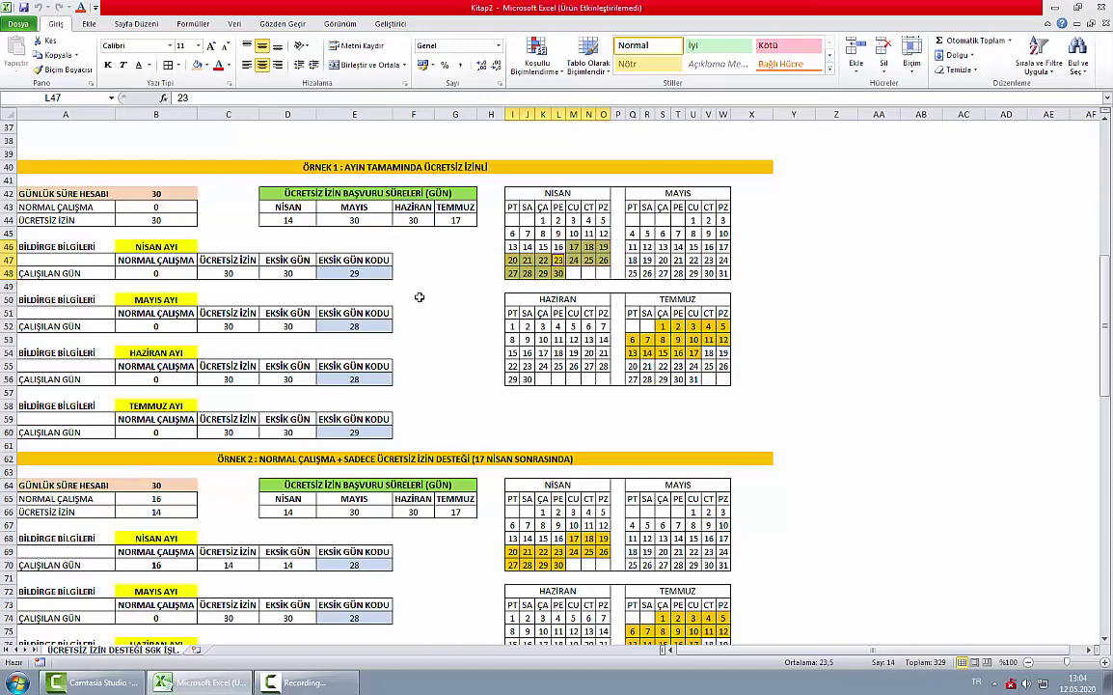
{"action": "left_click", "coordinate": [287, 220]}
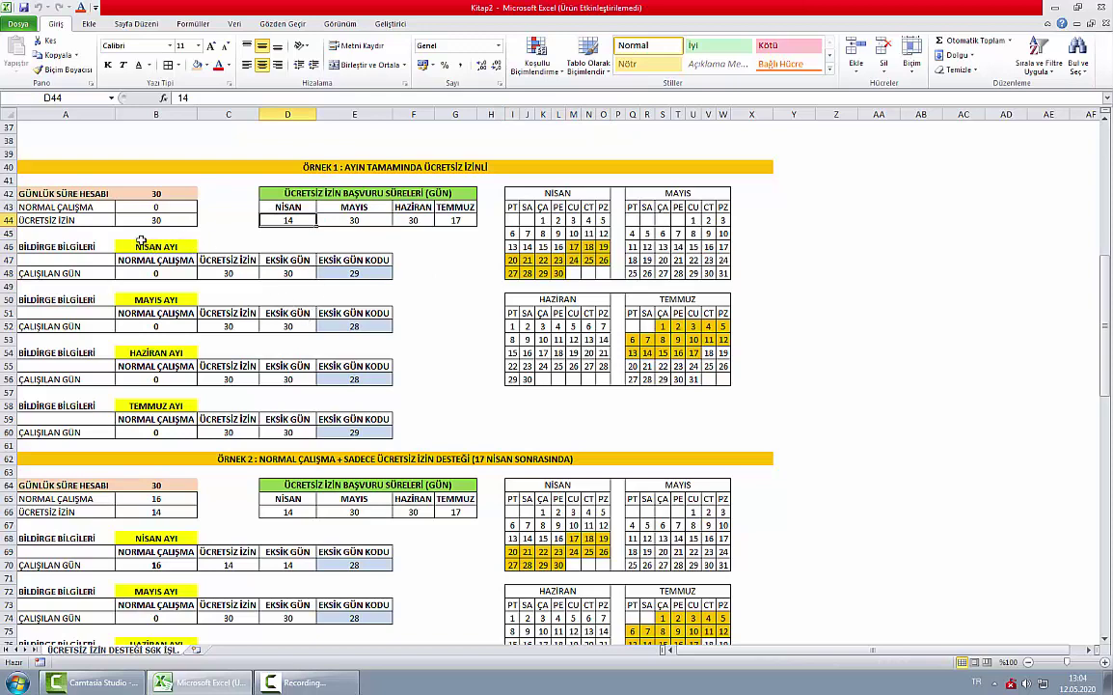
- Check Example 1's April declaration row for unpaid leave, missing days and missing-day code against the reason code list
{"action": "left_click", "coordinate": [135, 220]}
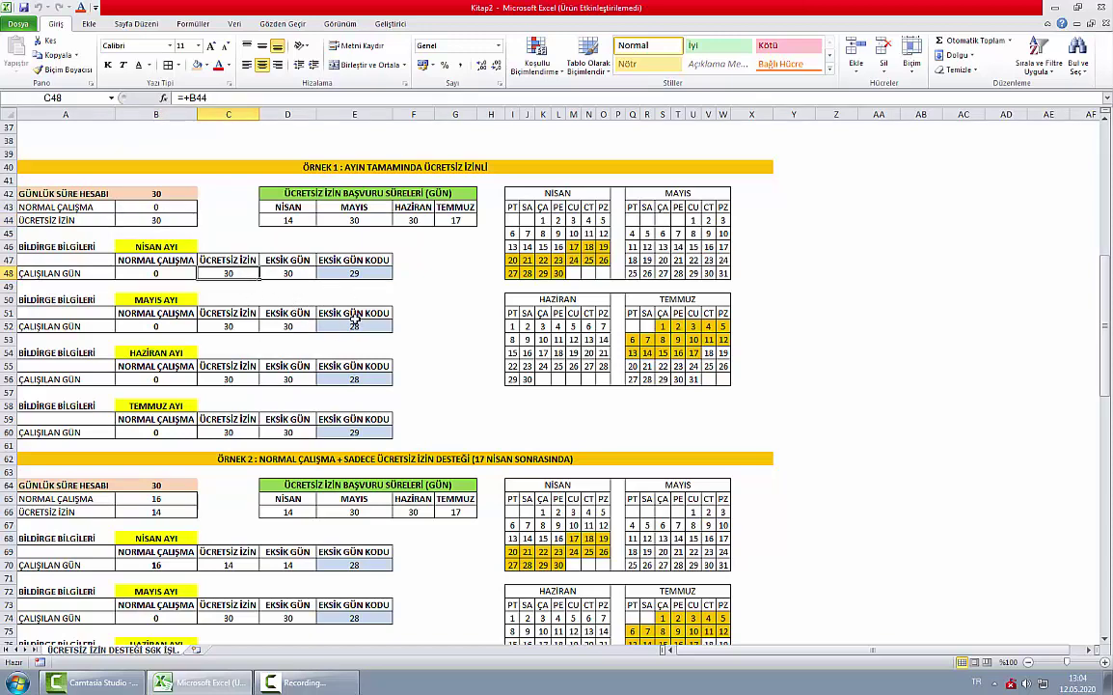
{"action": "left_click", "coordinate": [288, 274]}
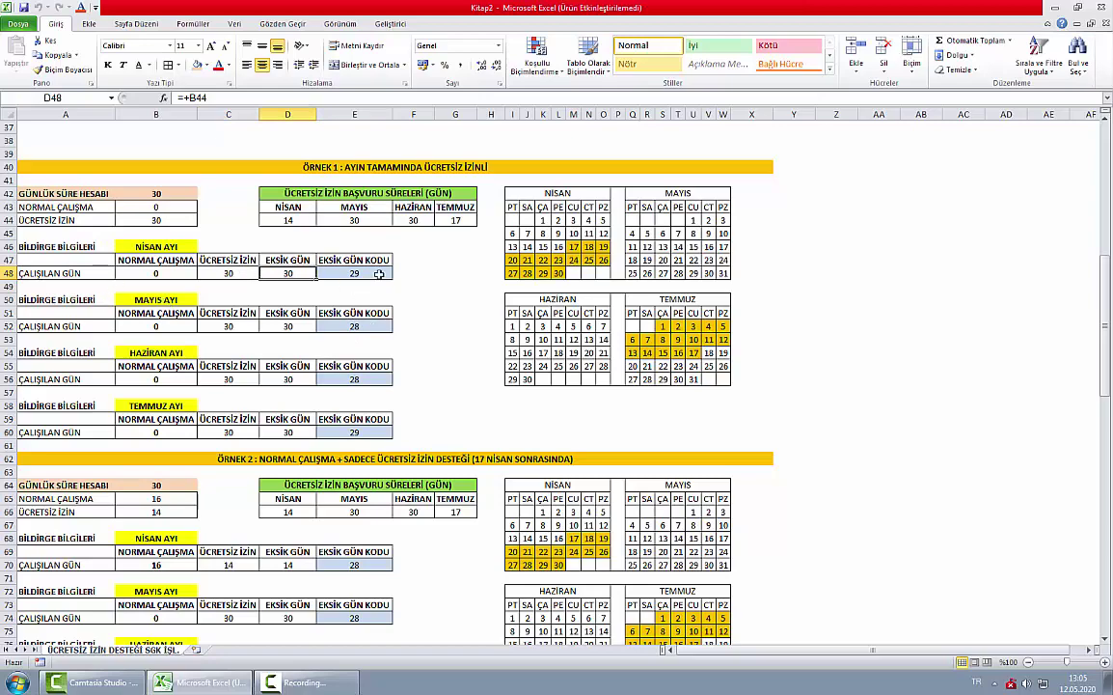
{"action": "left_click", "coordinate": [340, 274]}
{"action": "scroll", "coordinate": [480, 338], "scroll_direction": "up", "scroll_amount": 3}
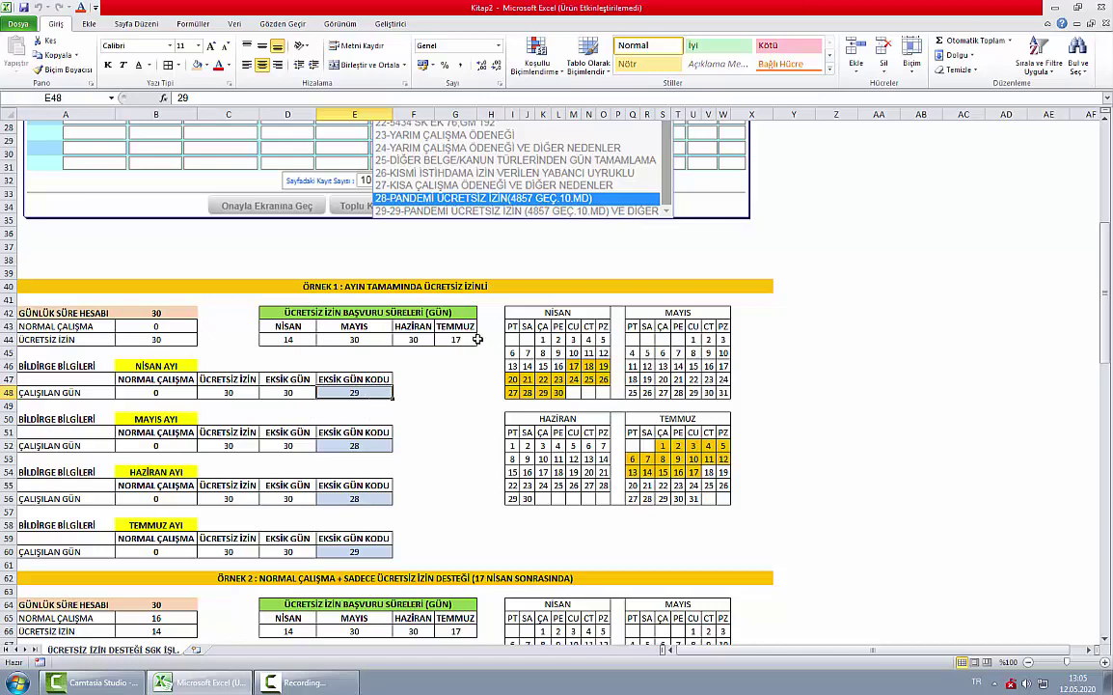
{"action": "left_click", "coordinate": [228, 392]}
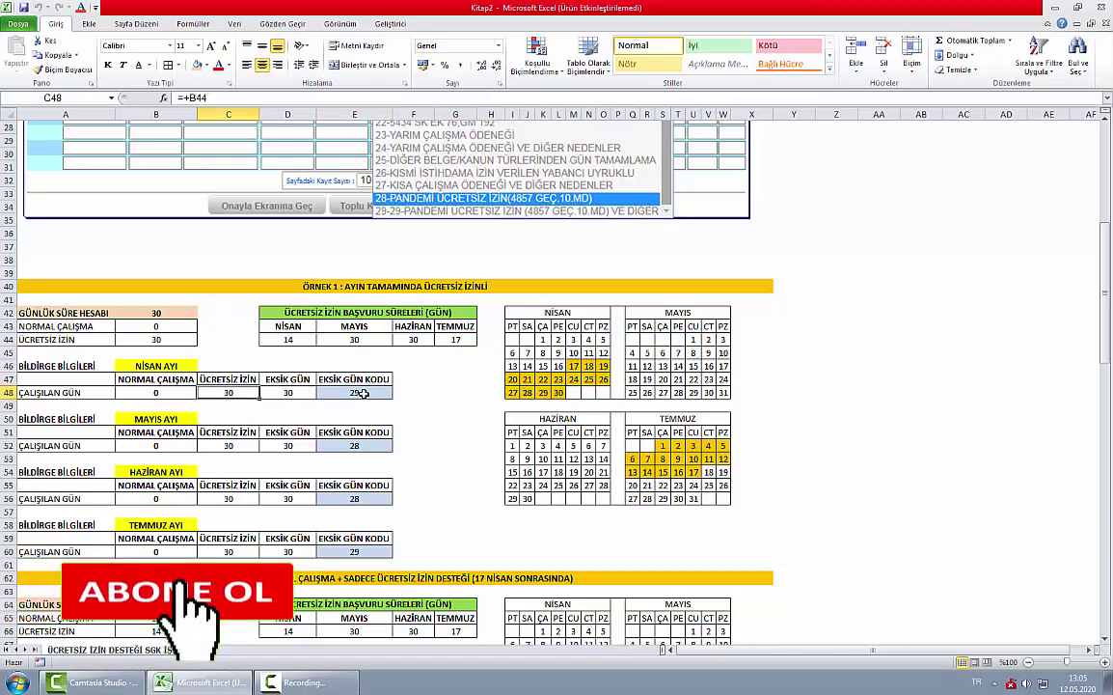
{"action": "left_click", "coordinate": [363, 393]}
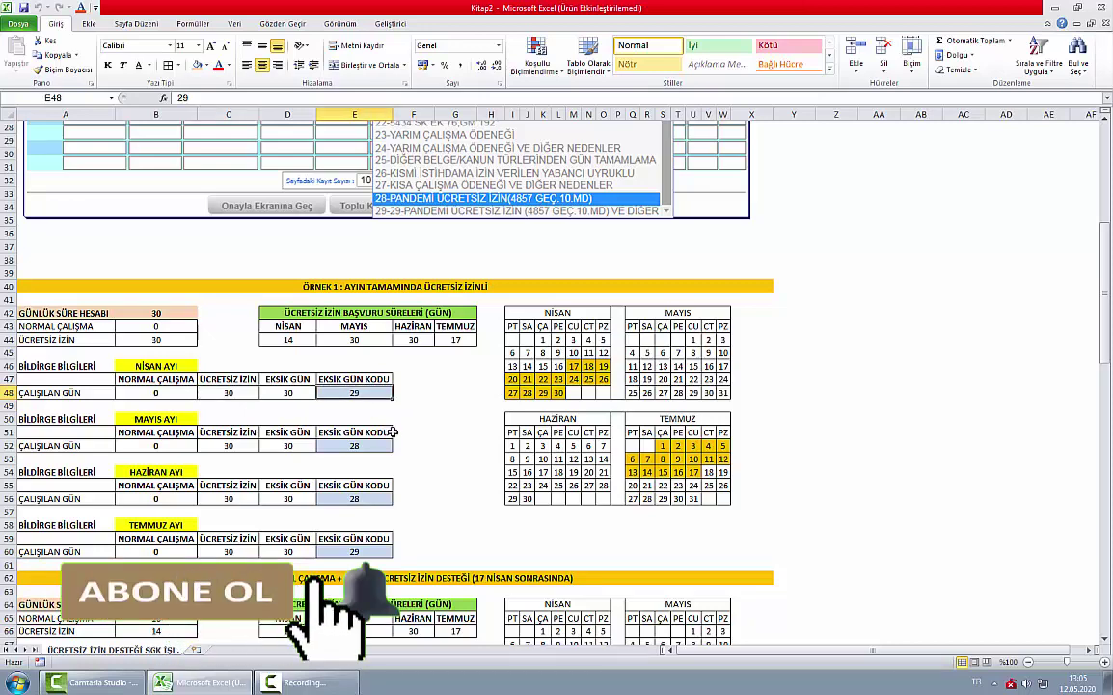
- Examine the May, June and July declaration rows of Example 1, including their unpaid leave days and missing-day codes
{"action": "scroll", "coordinate": [255, 368], "scroll_direction": "down", "scroll_amount": 1}
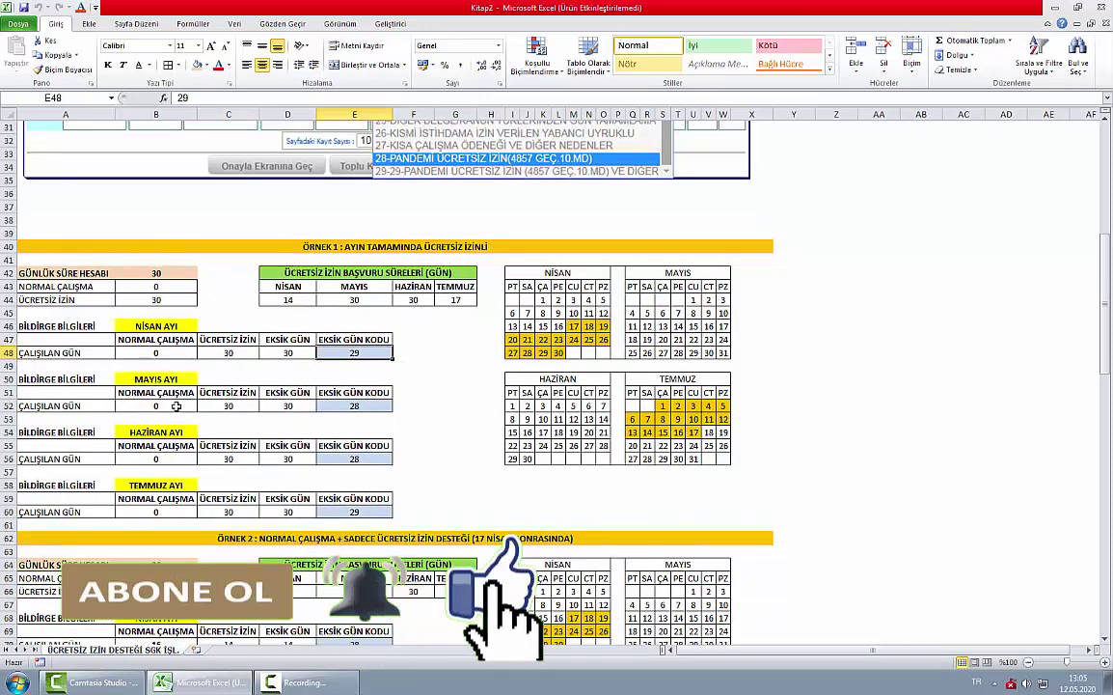
{"action": "left_click", "coordinate": [372, 406]}
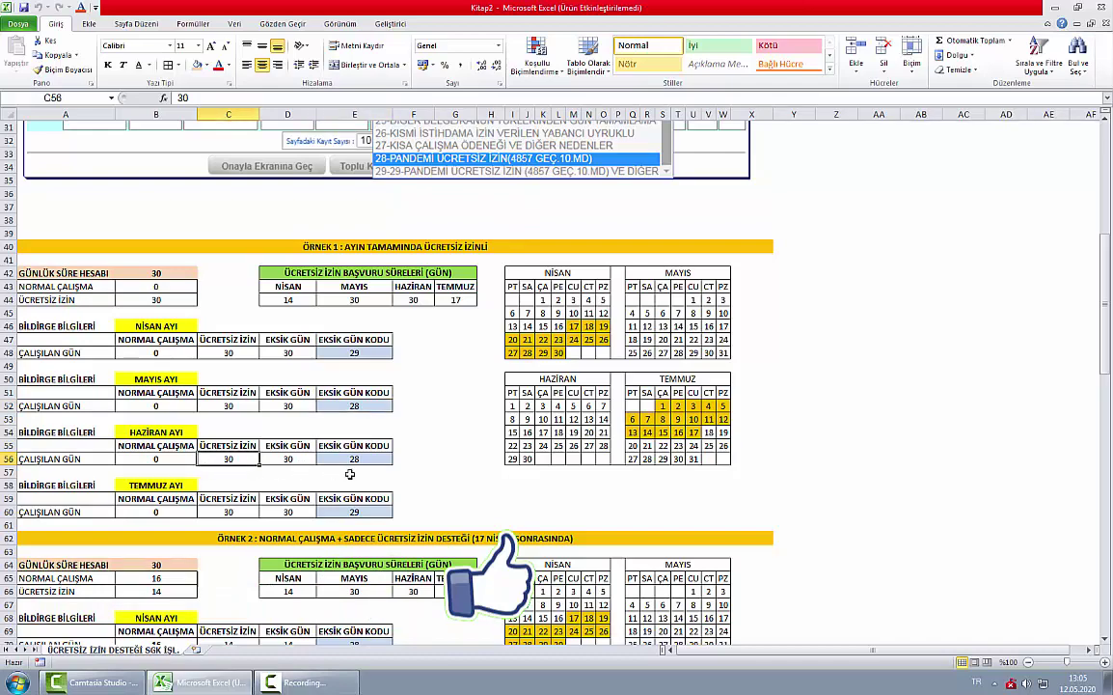
{"action": "key", "text": "Down"}
{"action": "key", "text": "Down"}
{"action": "key", "text": "Down"}
{"action": "key", "text": "Down"}
{"action": "key", "text": "Down"}
{"action": "key", "text": "Down"}
{"action": "key", "text": "Down"}
{"action": "key", "text": "Down"}
{"action": "key", "text": "Left"}
{"action": "key", "text": "Left"}
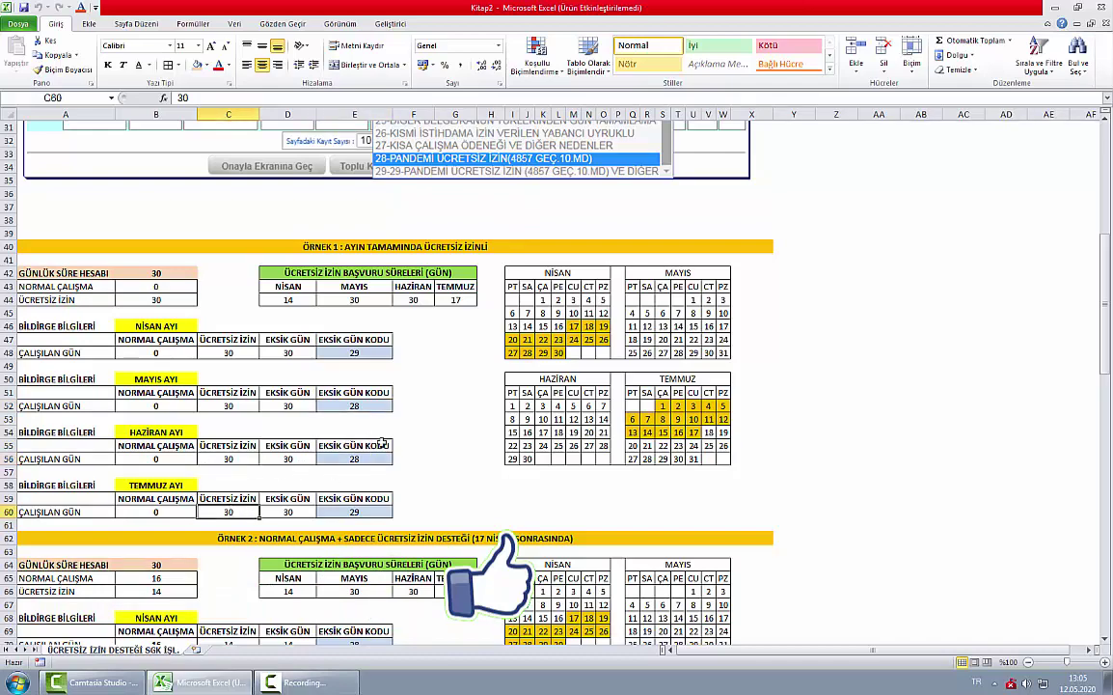
{"action": "left_click", "coordinate": [352, 458]}
{"action": "scroll", "coordinate": [328, 414], "scroll_direction": "down", "scroll_amount": 2}
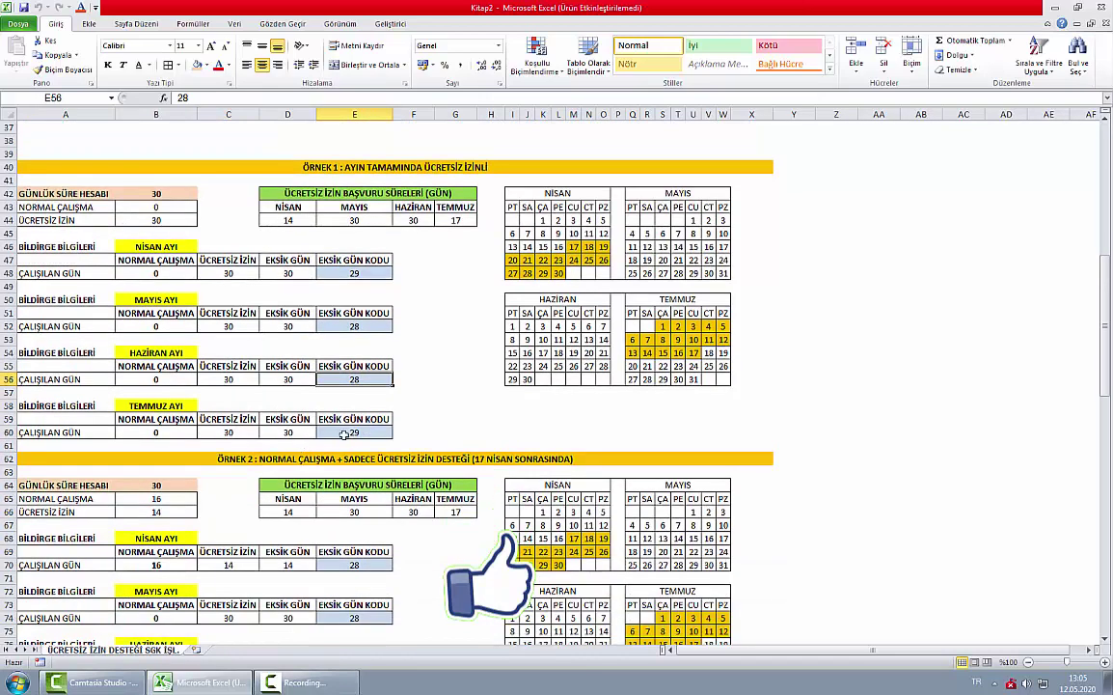
{"action": "left_click", "coordinate": [345, 435]}
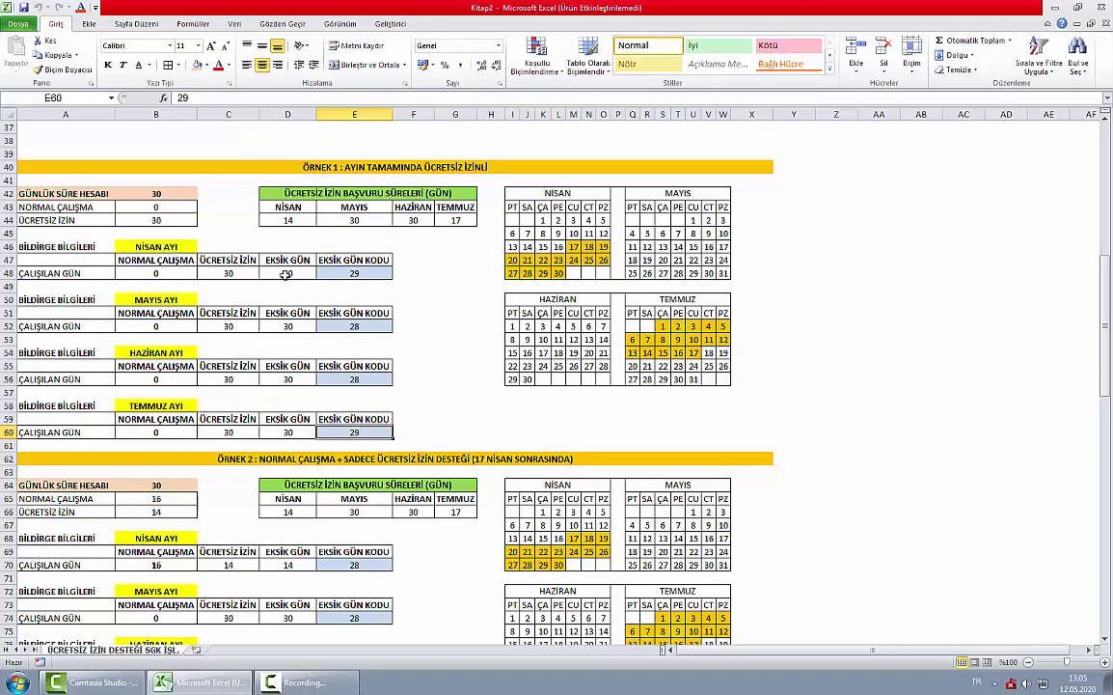
- Compare the missing-day codes of Example 1 month by month from April through July
{"action": "left_click", "coordinate": [379, 273]}
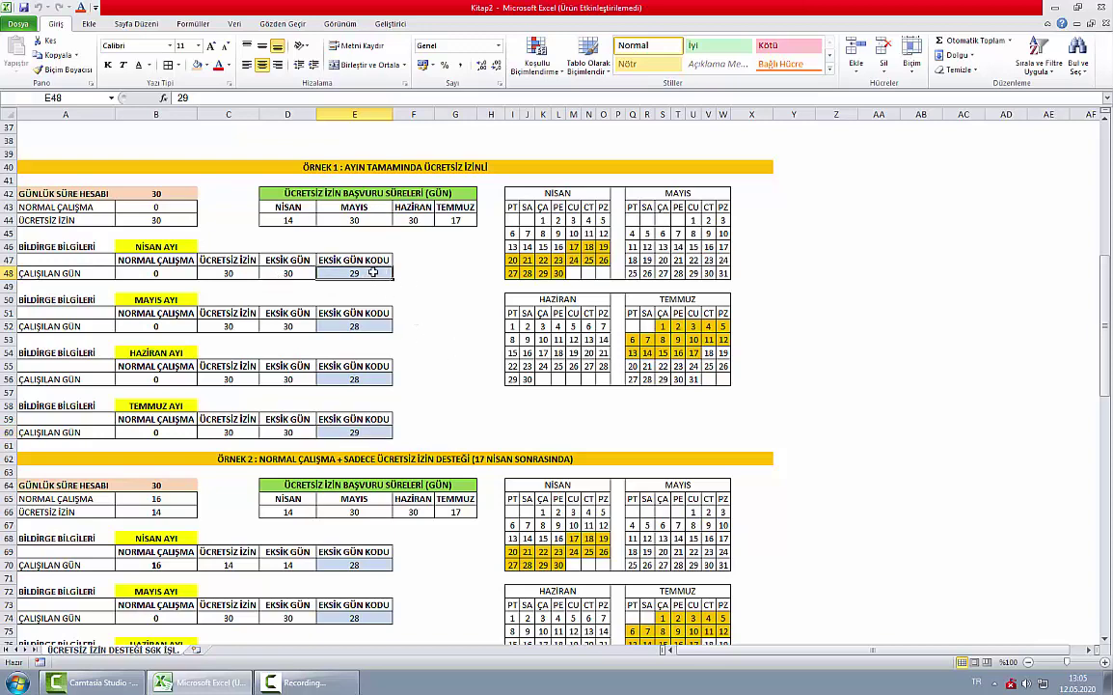
{"action": "left_click", "coordinate": [371, 328]}
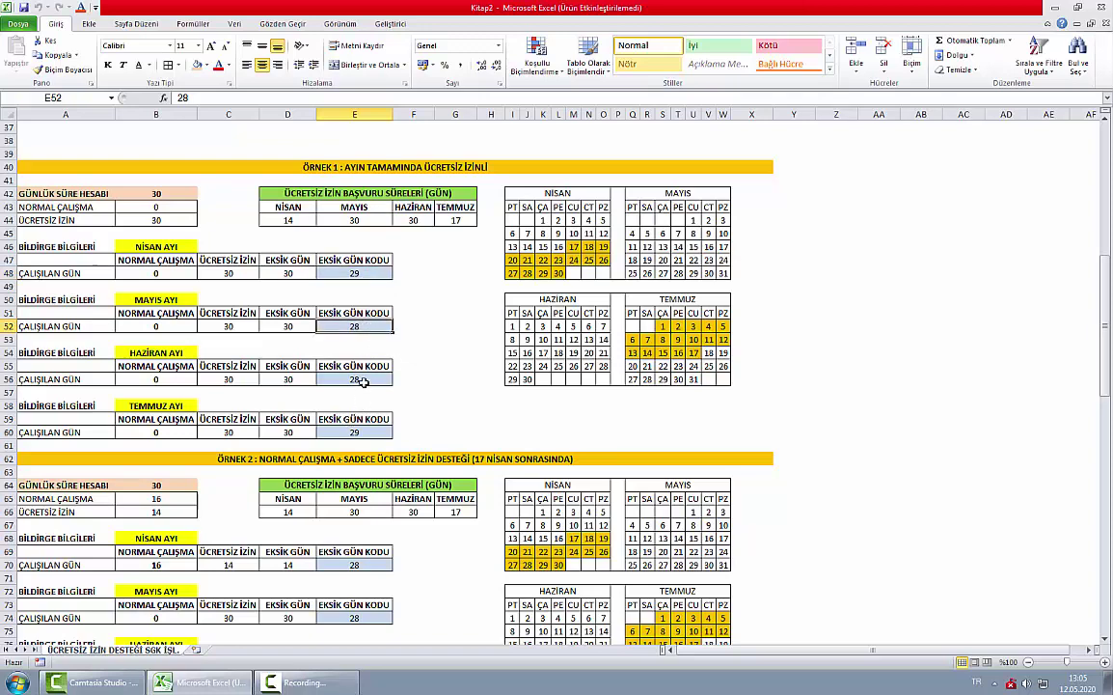
{"action": "left_click", "coordinate": [357, 379]}
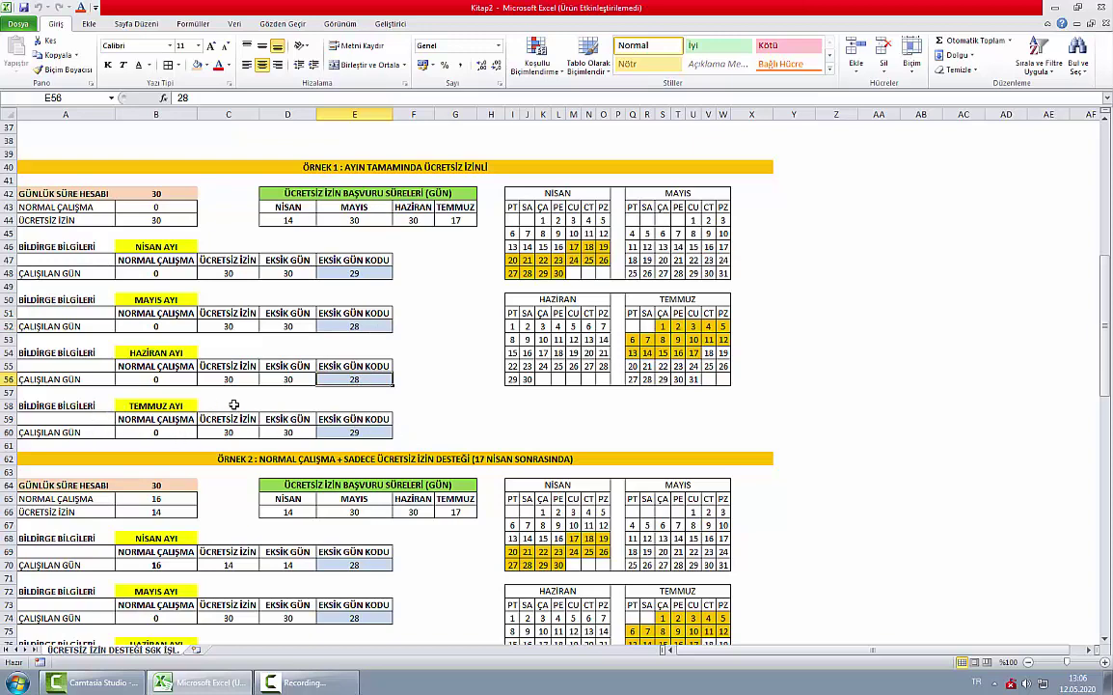
{"action": "left_click", "coordinate": [332, 434]}
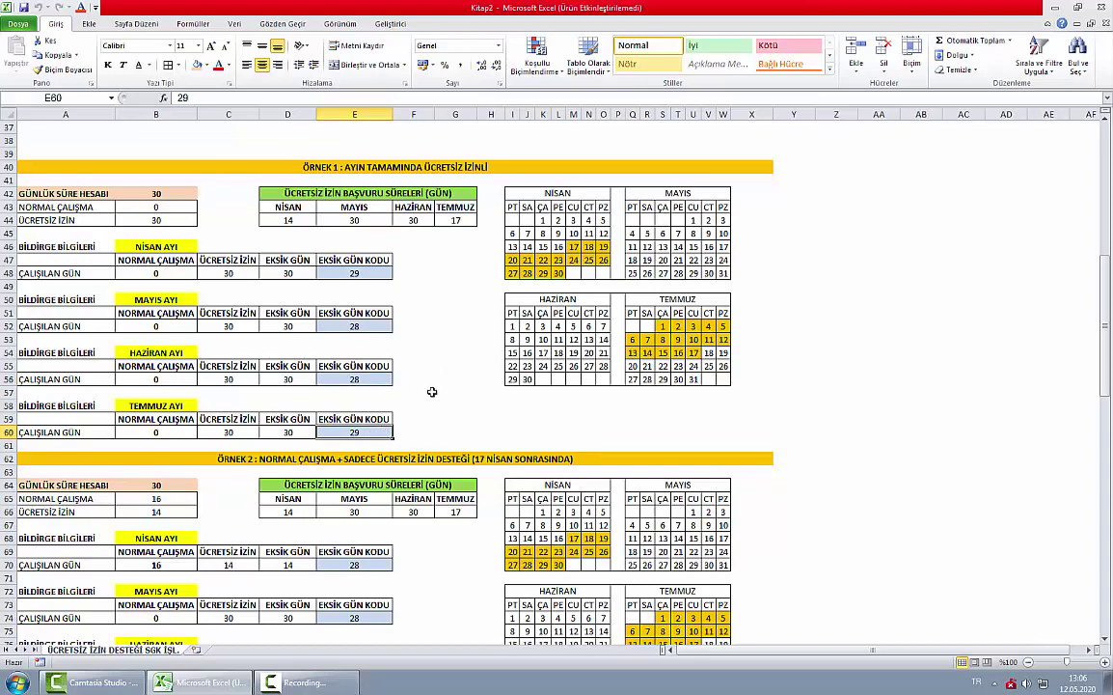
- Look up pandemic unpaid leave codes 28 and 29 in the missing-day reason list of the declaration form image
{"action": "scroll", "coordinate": [456, 390], "scroll_direction": "up", "scroll_amount": 8}
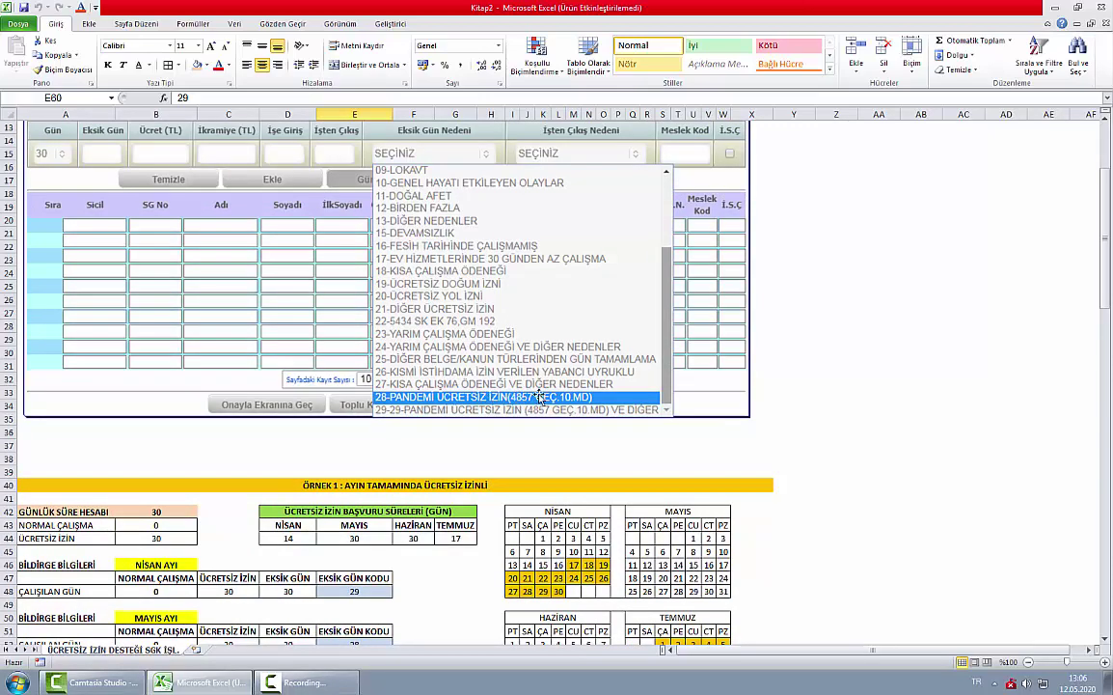
{"action": "scroll", "coordinate": [539, 397], "scroll_direction": "down", "scroll_amount": 1}
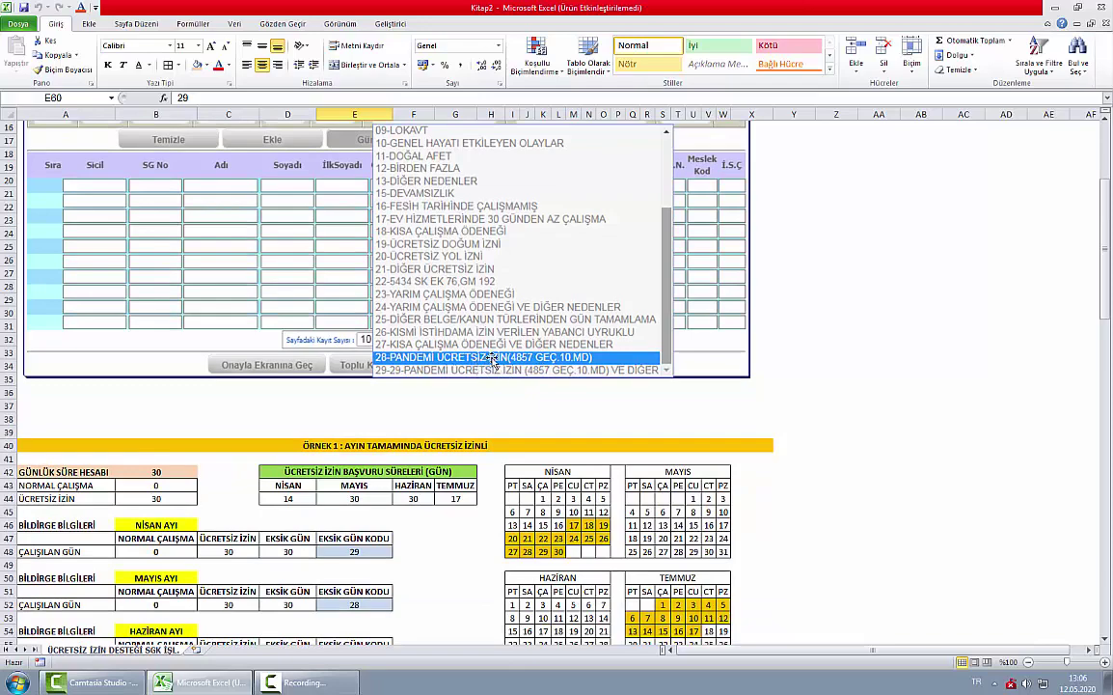
{"action": "scroll", "coordinate": [618, 352], "scroll_direction": "down", "scroll_amount": 2}
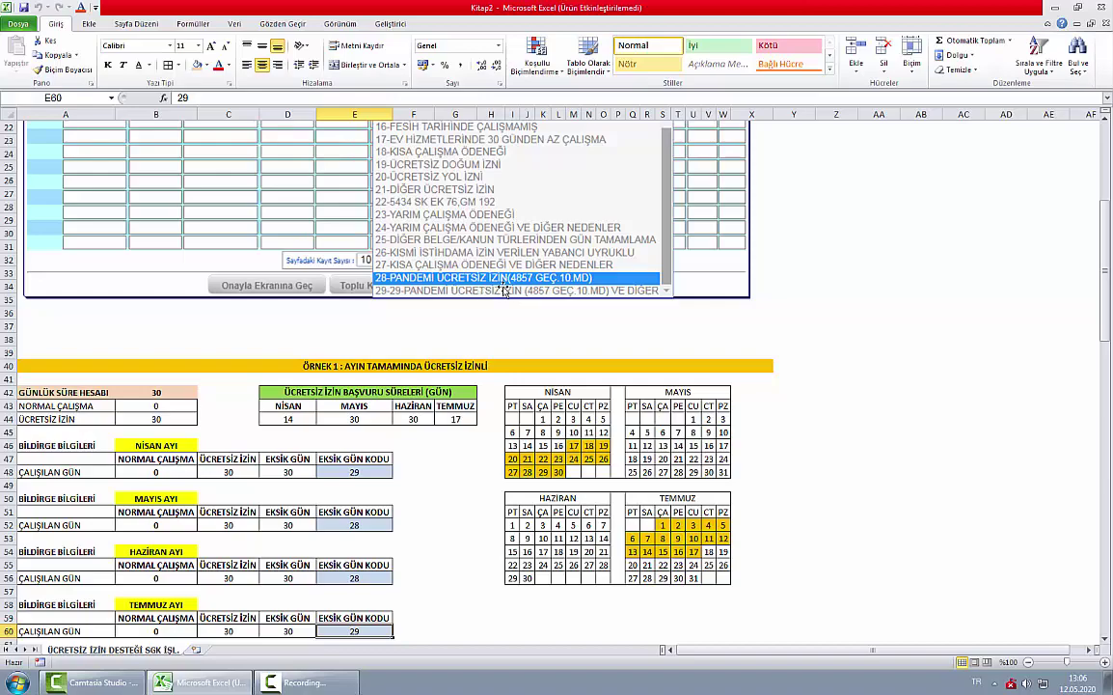
- Select the Example 2 heading on normal work plus unpaid leave support after 17 April
{"action": "scroll", "coordinate": [507, 290], "scroll_direction": "down", "scroll_amount": 13}
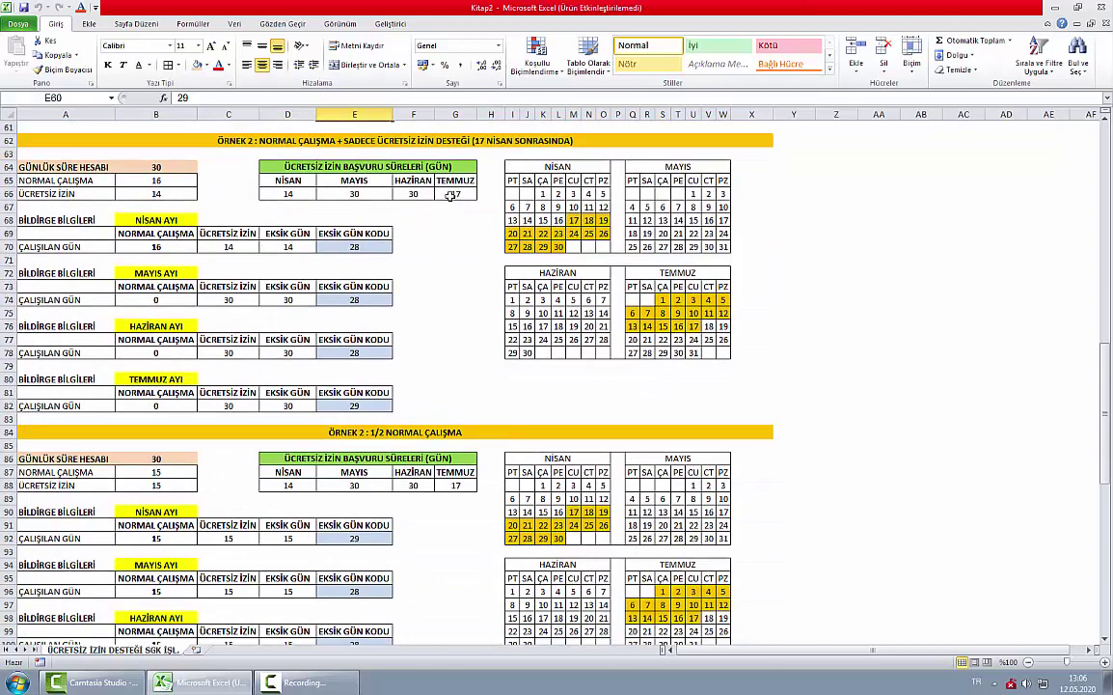
{"action": "left_click", "coordinate": [397, 140]}
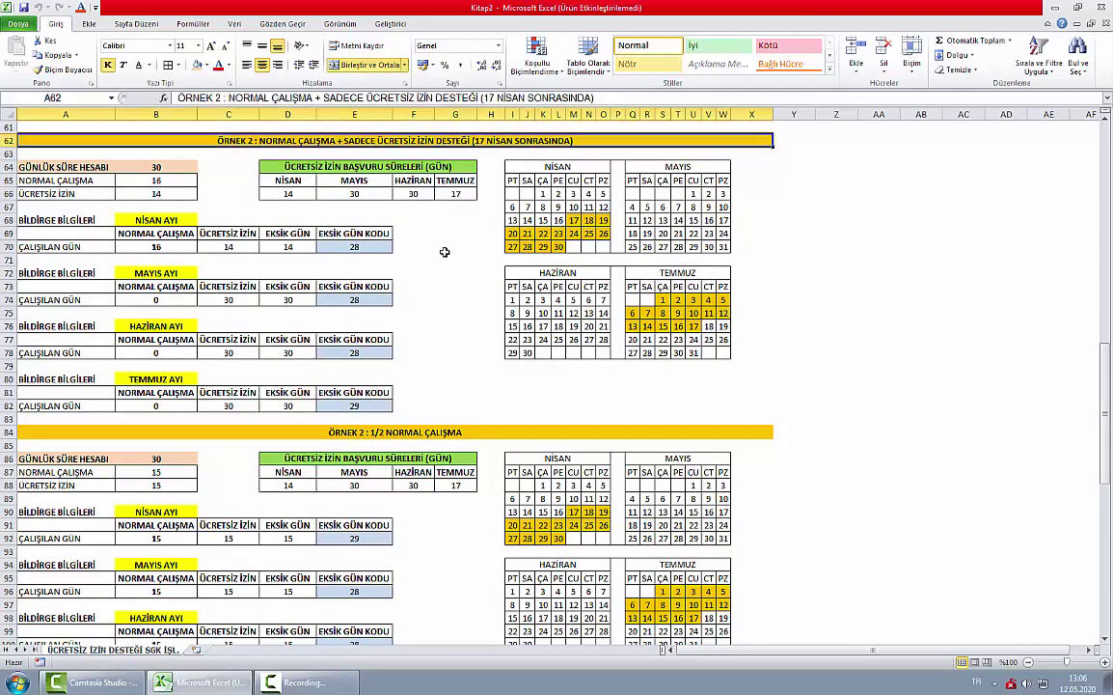
- Examine Example 2's April declaration row, covering normal work days, unpaid leave days, missing days and the missing-day code
{"action": "left_click", "coordinate": [181, 248]}
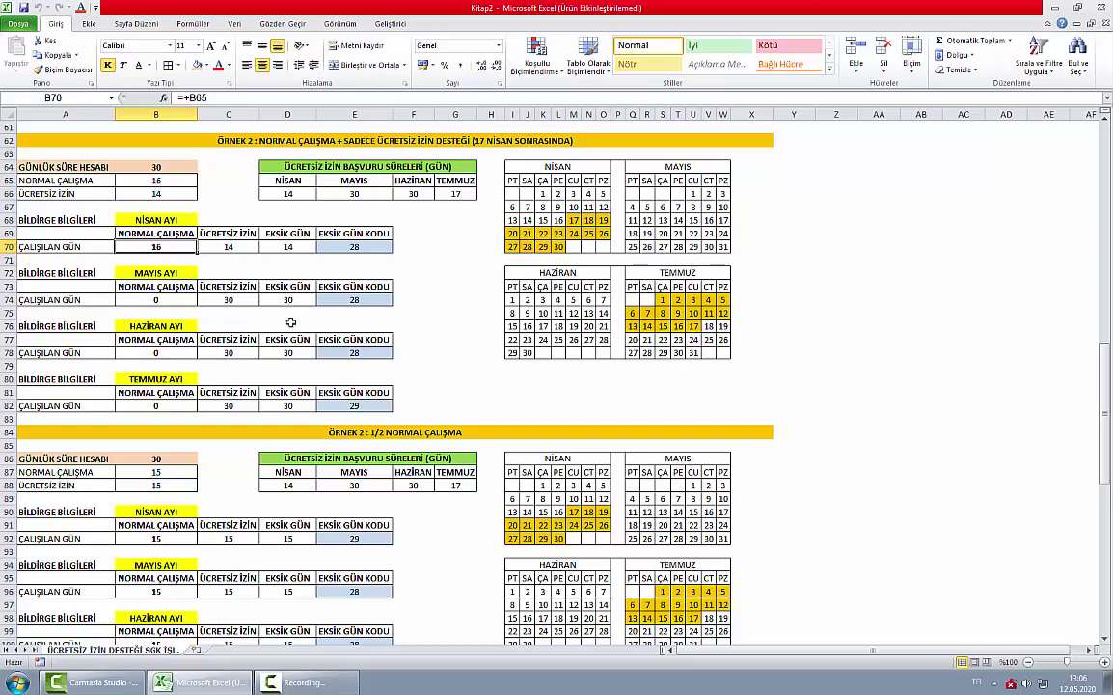
{"action": "left_click", "coordinate": [229, 260]}
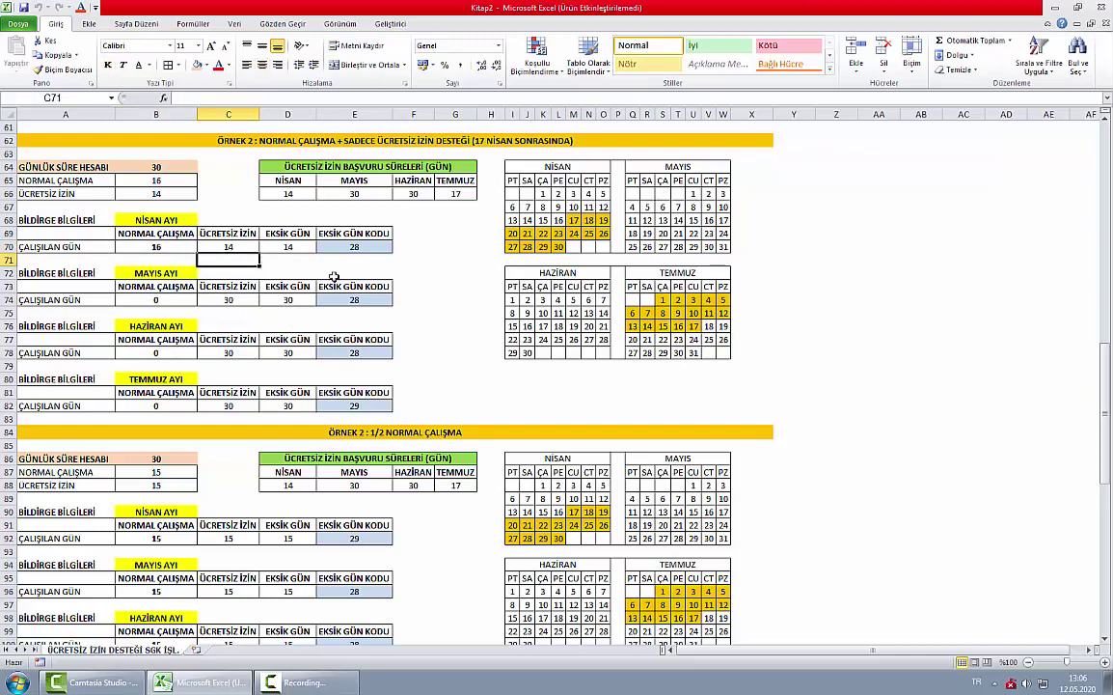
{"action": "left_click", "coordinate": [228, 247]}
{"action": "key", "text": "Down"}
{"action": "key", "text": "Right"}
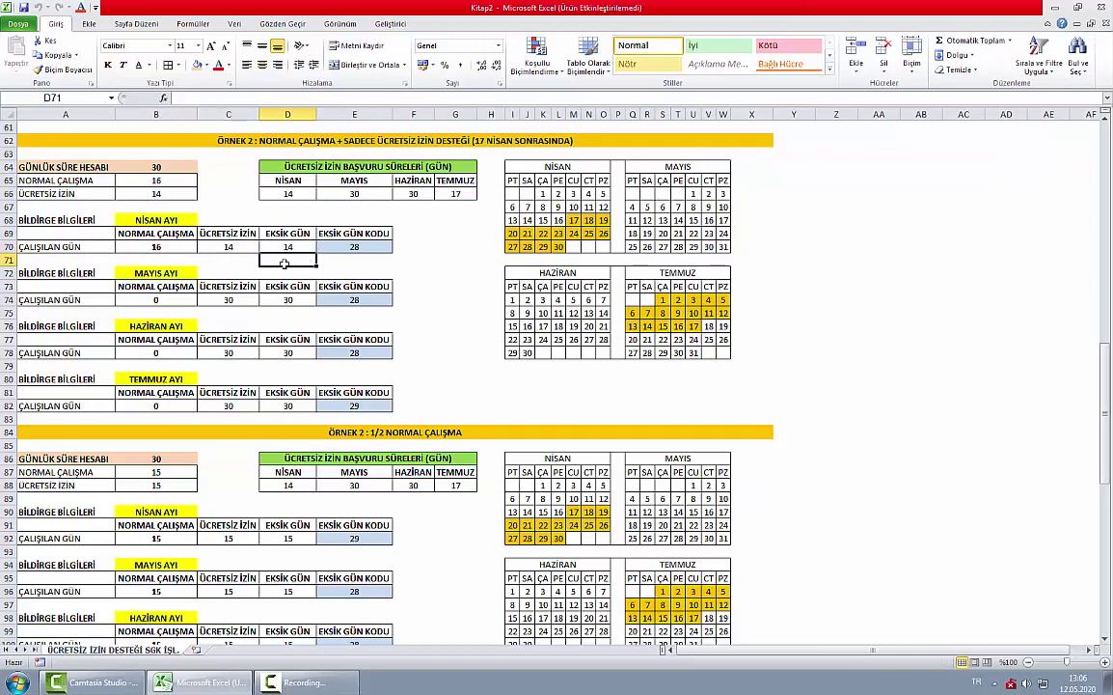
{"action": "left_click_drag", "start_coordinate": [228, 247], "coordinate": [289, 246]}
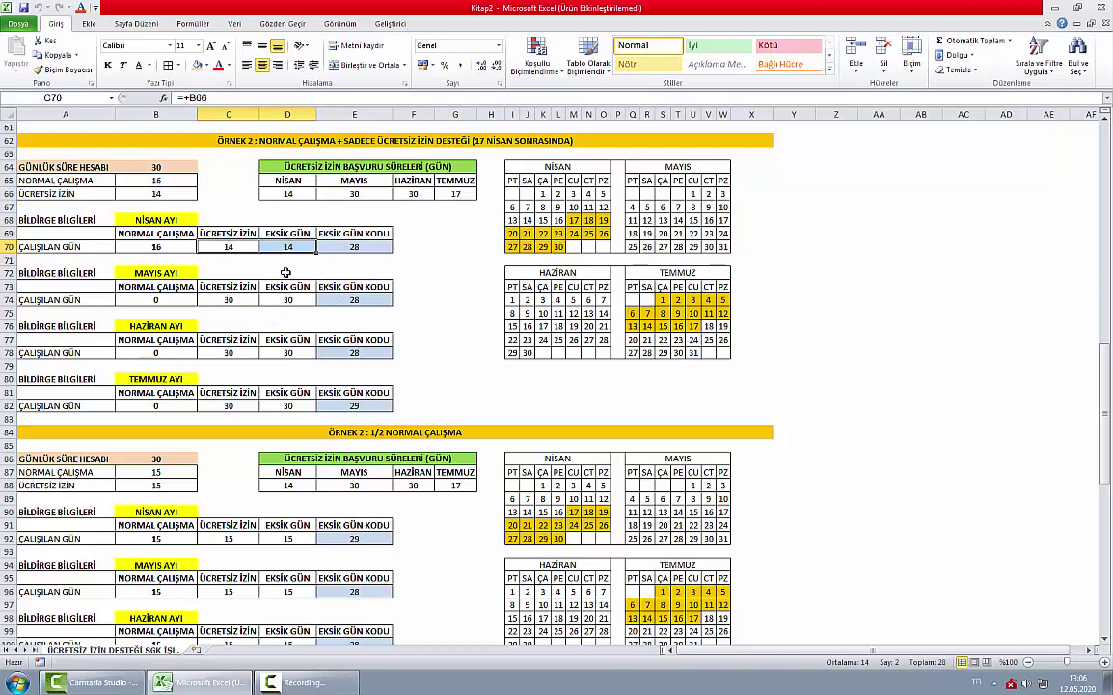
{"action": "left_click", "coordinate": [230, 246]}
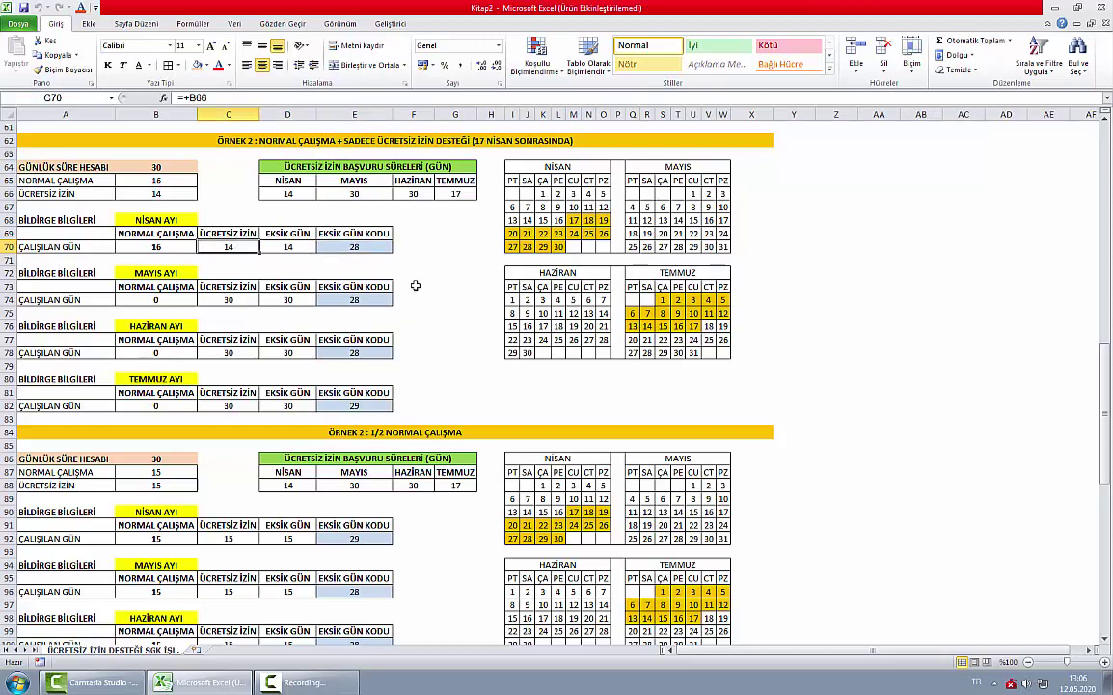
{"action": "left_click", "coordinate": [337, 248]}
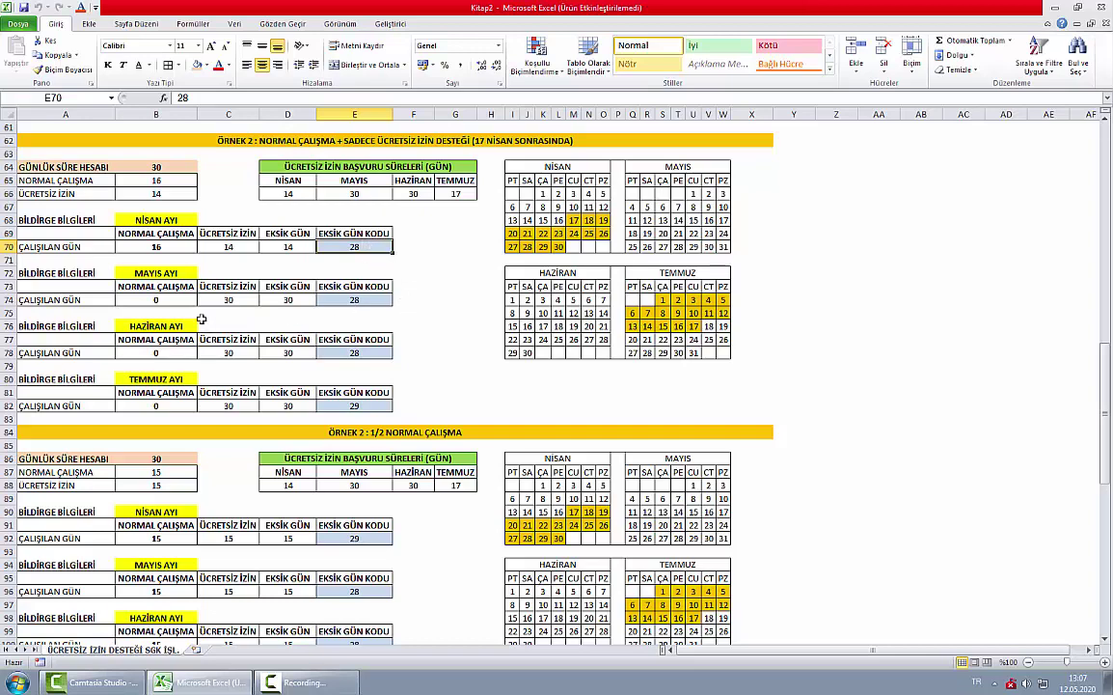
- Review Example 2's May, June and July missing-day codes and check them against the reason list in the declaration form image
{"action": "left_click", "coordinate": [353, 299]}
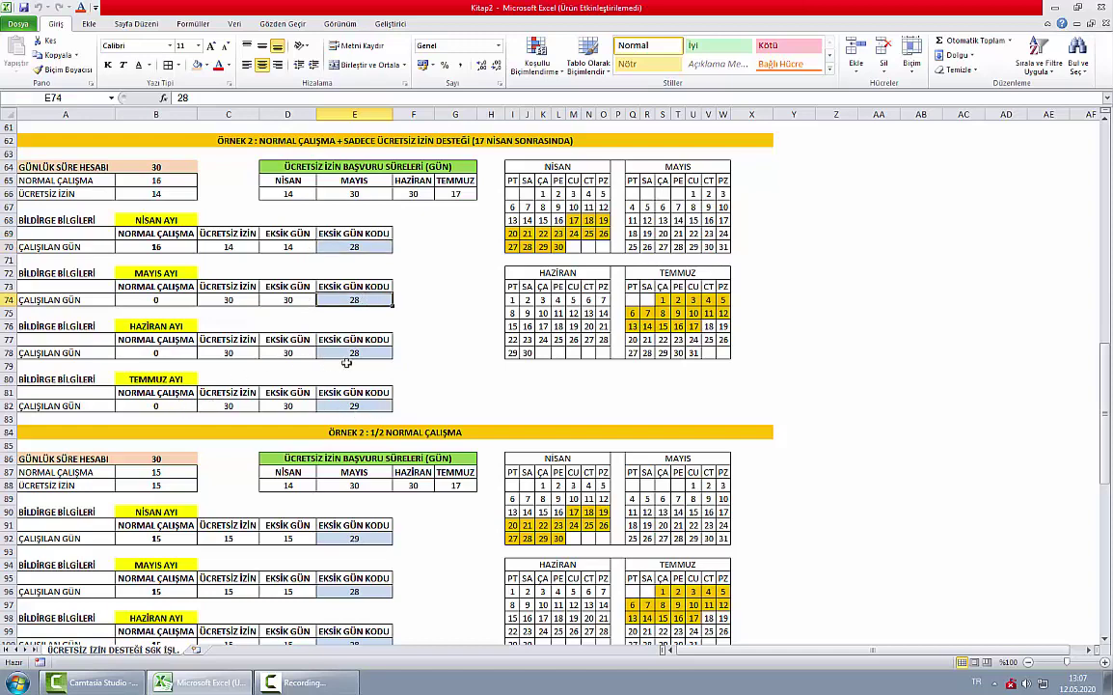
{"action": "left_click", "coordinate": [343, 292]}
{"action": "left_click", "coordinate": [377, 355]}
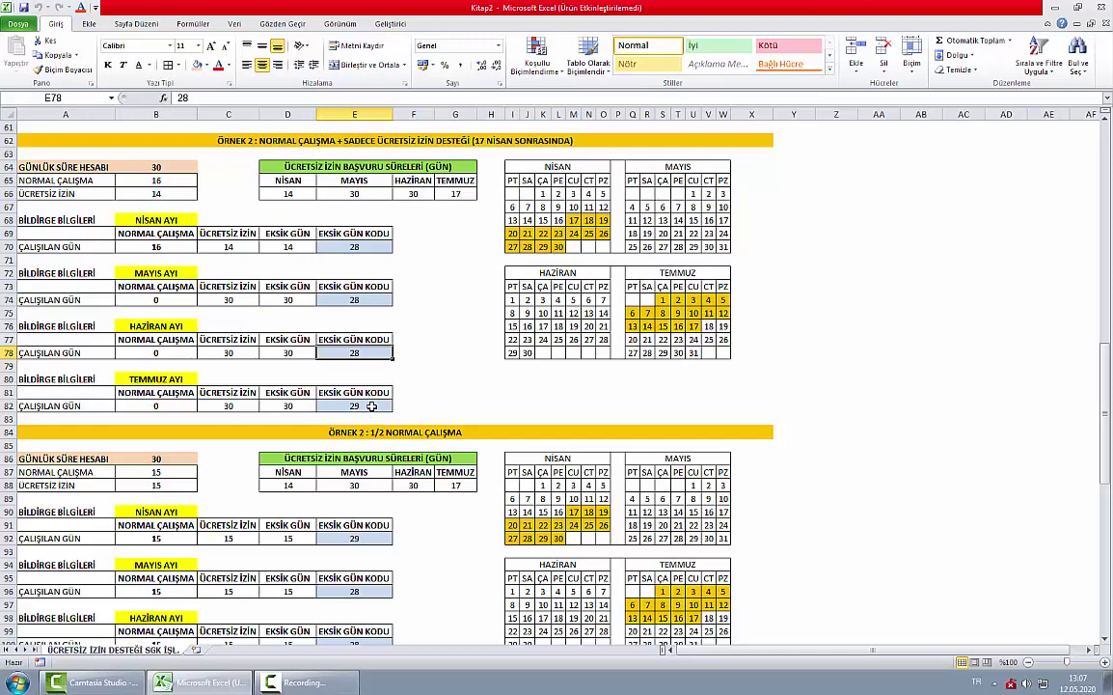
{"action": "left_click", "coordinate": [358, 406]}
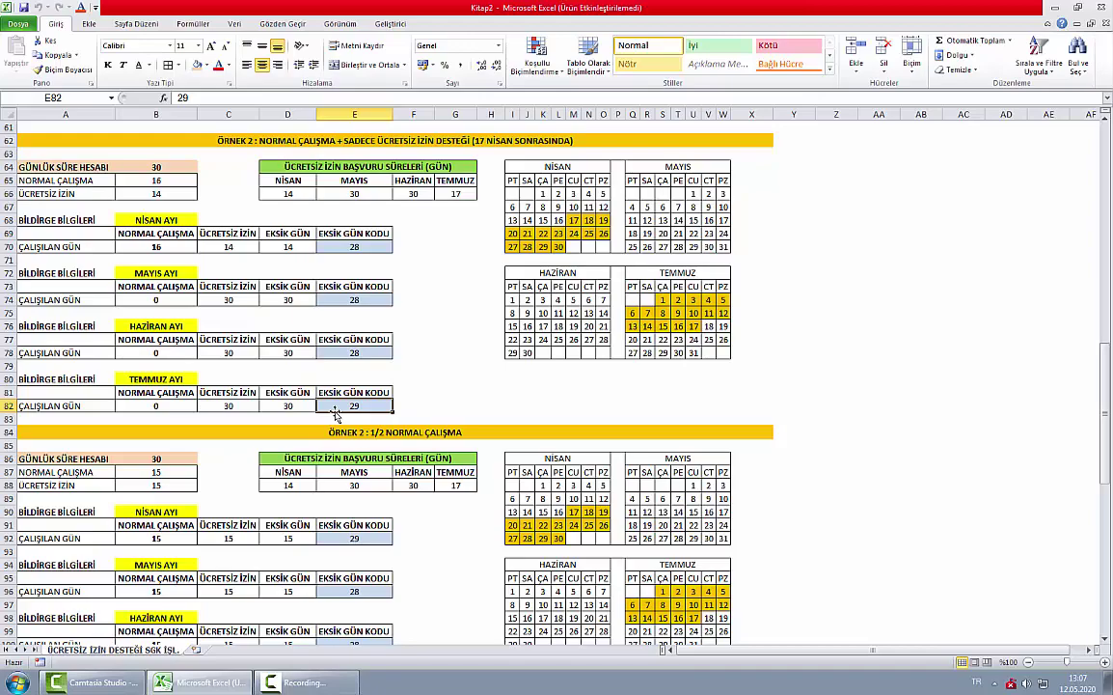
{"action": "scroll", "coordinate": [484, 362], "scroll_direction": "up", "scroll_amount": 14}
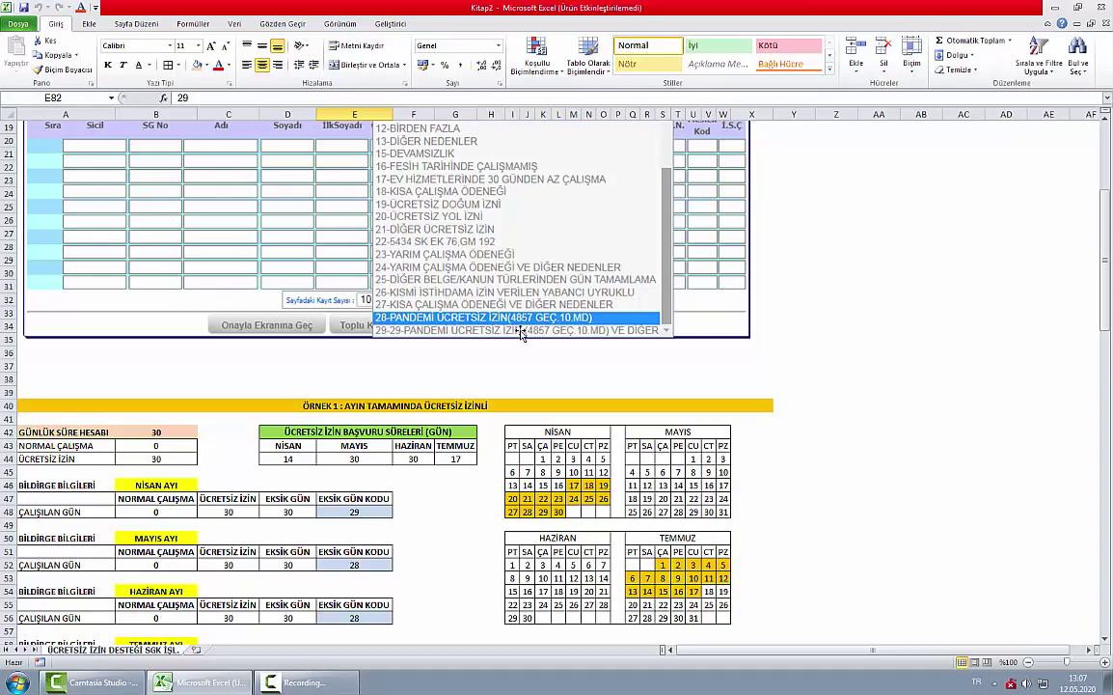
{"action": "scroll", "coordinate": [502, 367], "scroll_direction": "down", "scroll_amount": 7}
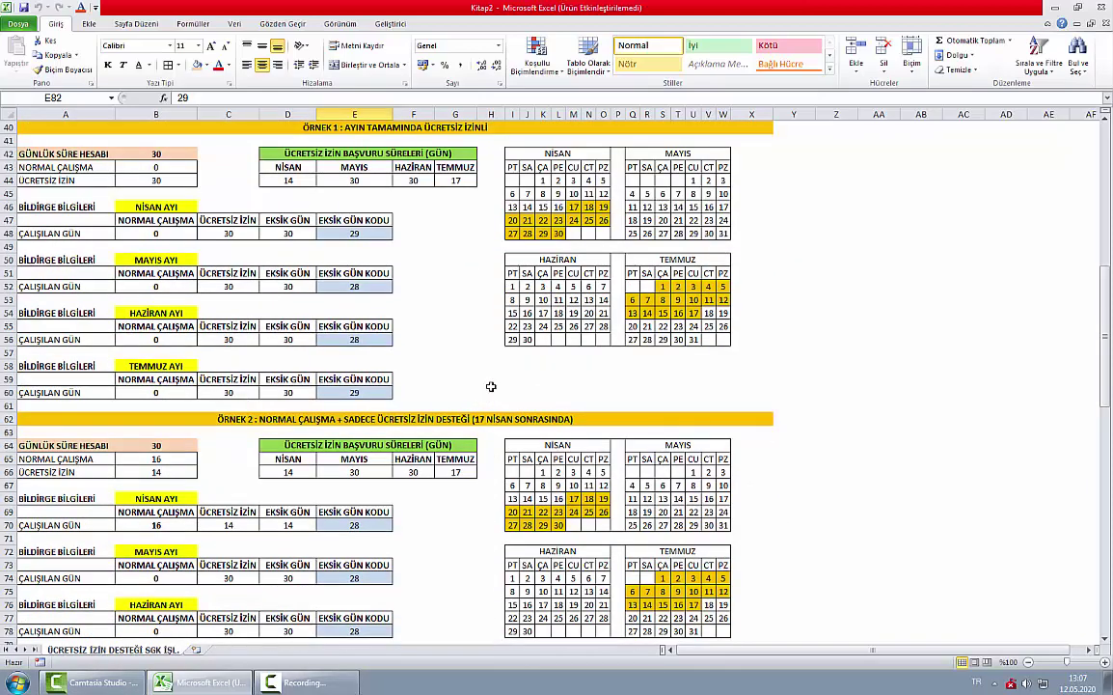
- Select the whole 1/2 normal work example block, from its heading through the July declaration row
{"action": "scroll", "coordinate": [478, 381], "scroll_direction": "down", "scroll_amount": 15}
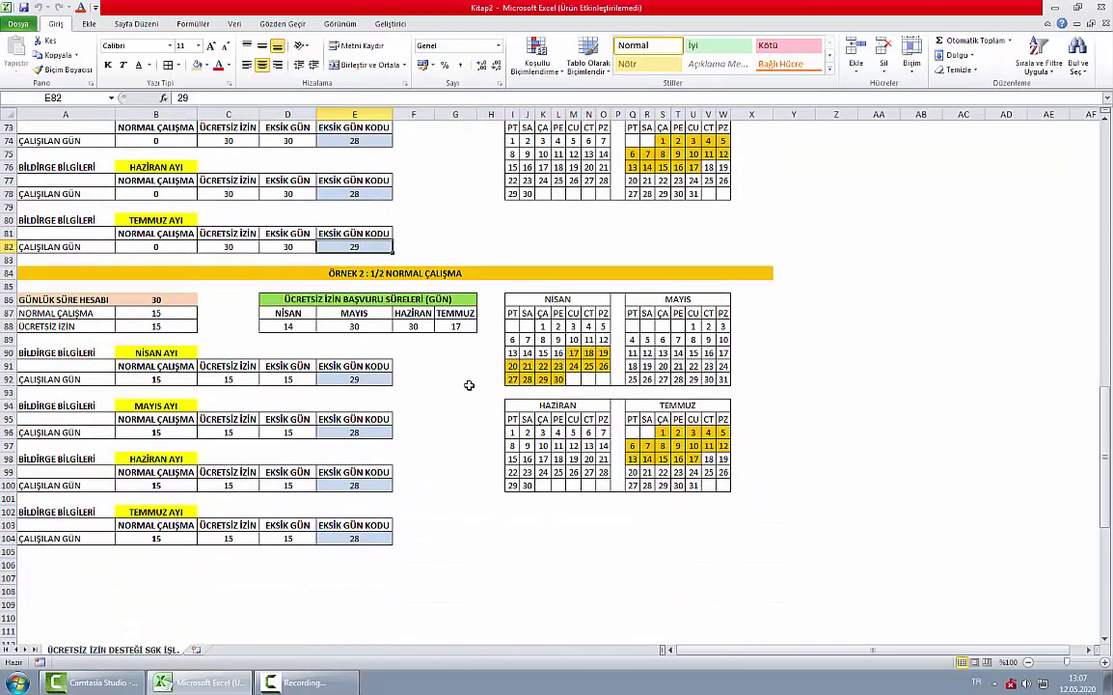
{"action": "scroll", "coordinate": [478, 378], "scroll_direction": "up", "scroll_amount": 1}
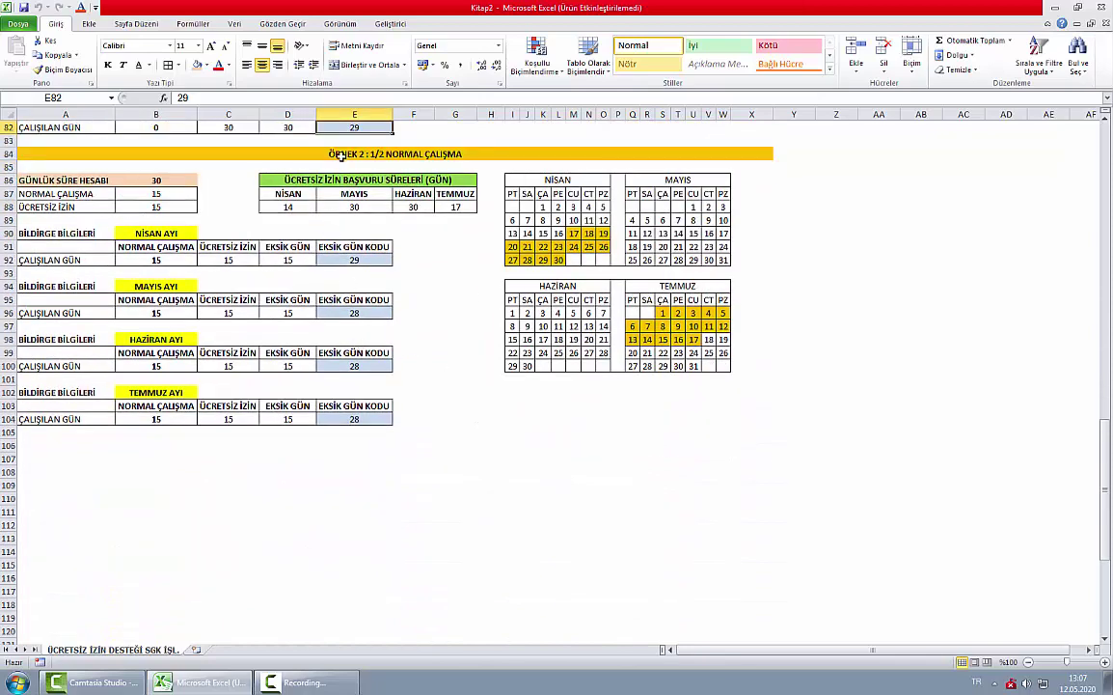
{"action": "left_click_drag", "start_coordinate": [340, 156], "coordinate": [397, 419]}
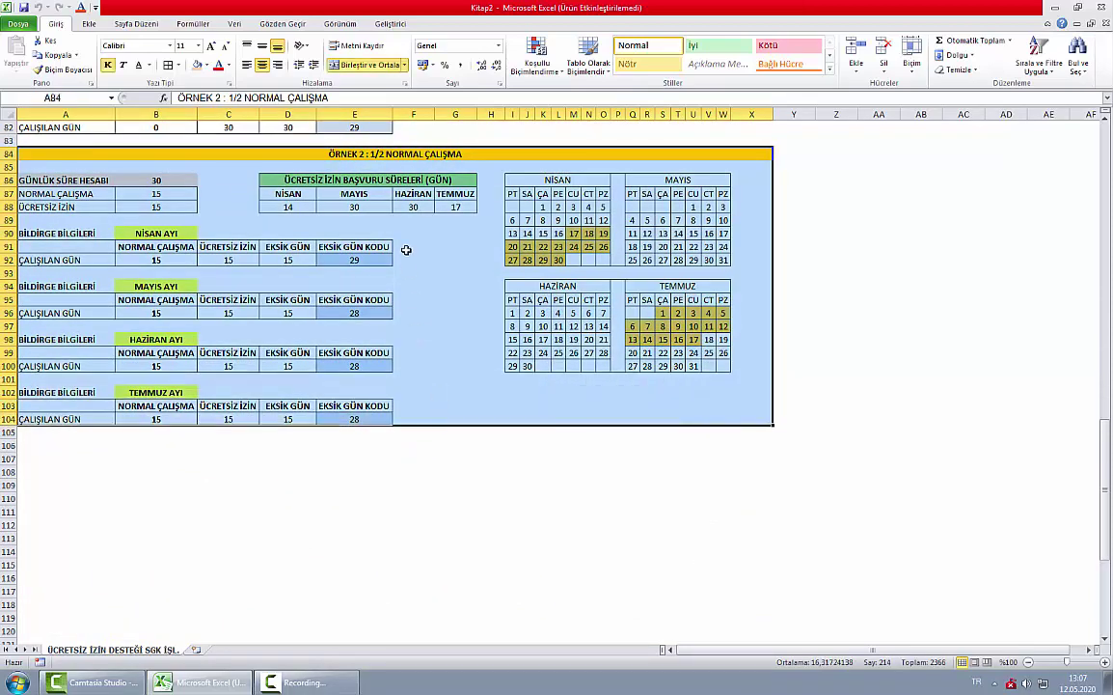
- Compare the half-work example's April work days, unpaid leave and missing-day code with the leave application durations
{"action": "left_click", "coordinate": [352, 206]}
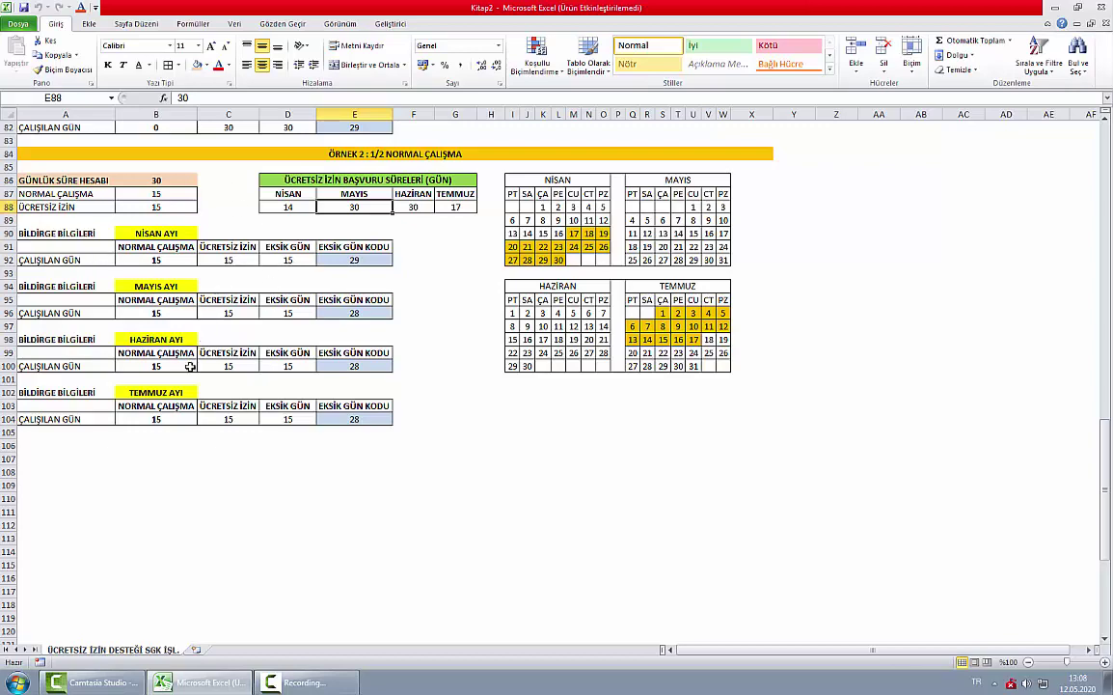
{"action": "left_click", "coordinate": [164, 256]}
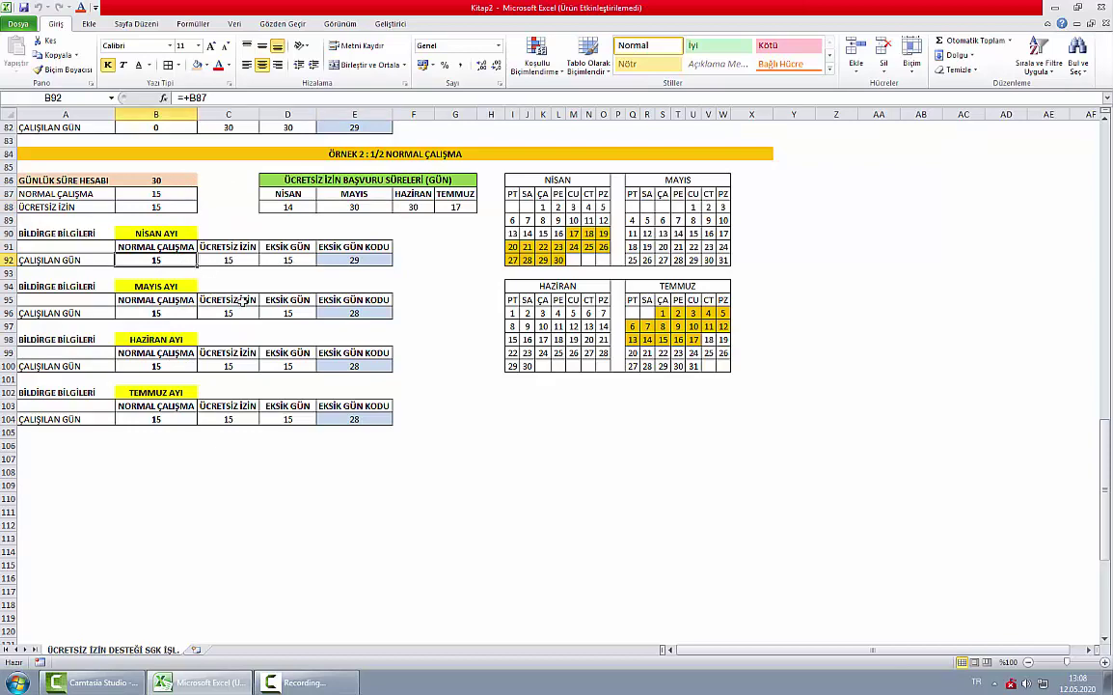
{"action": "left_click", "coordinate": [227, 260]}
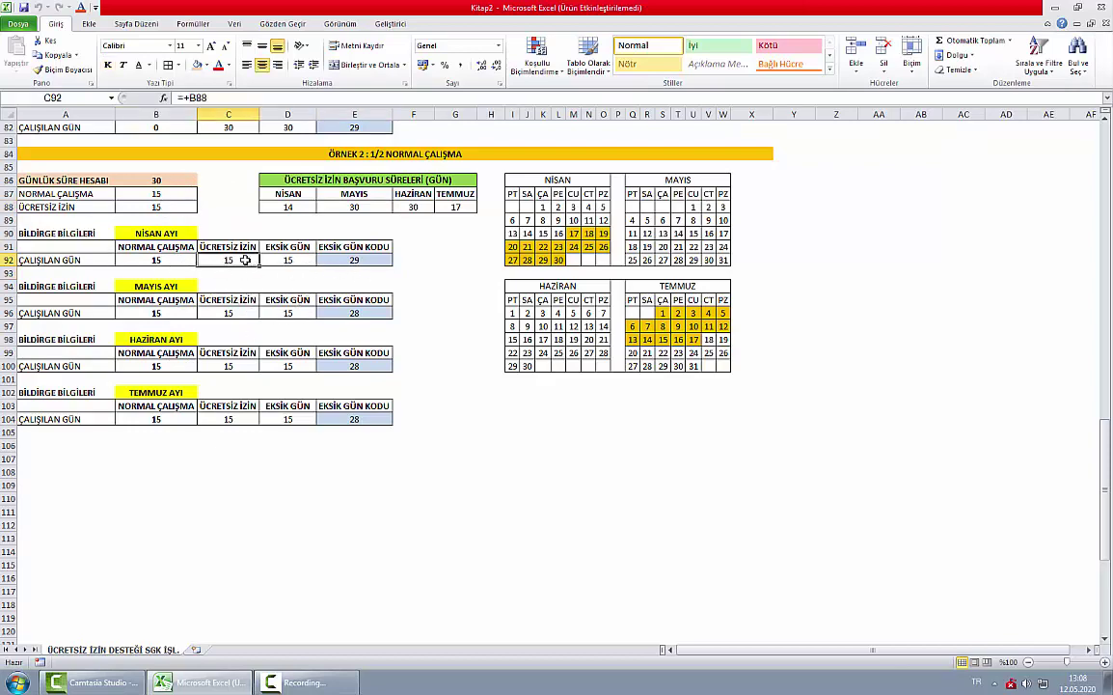
{"action": "left_click", "coordinate": [283, 205]}
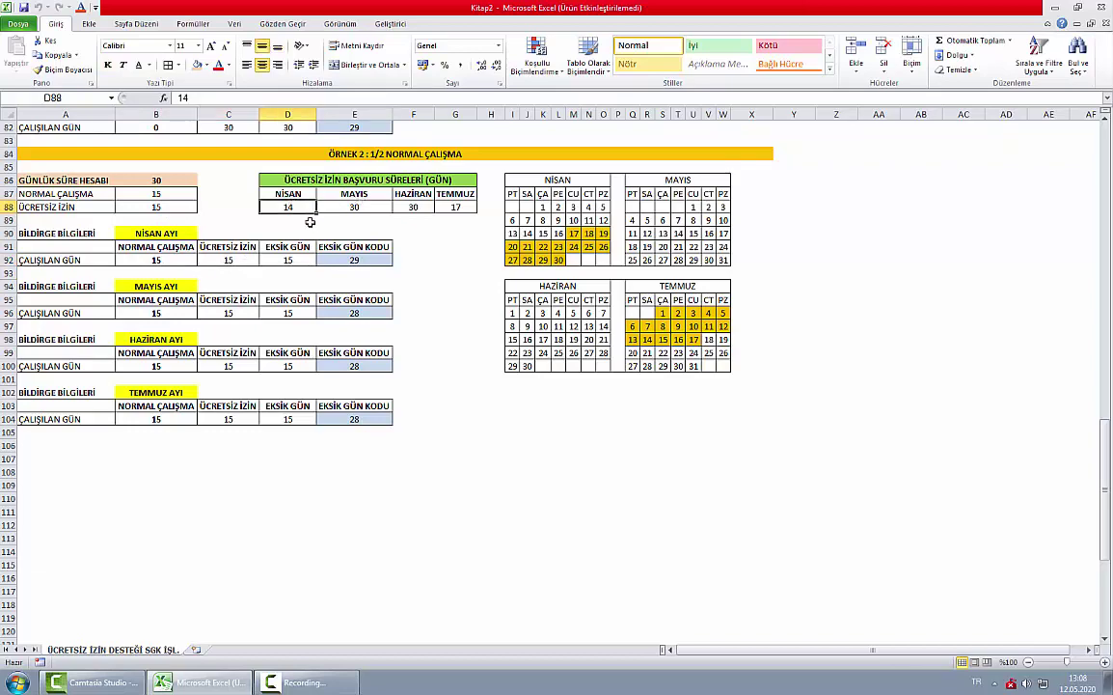
{"action": "left_click", "coordinate": [228, 258]}
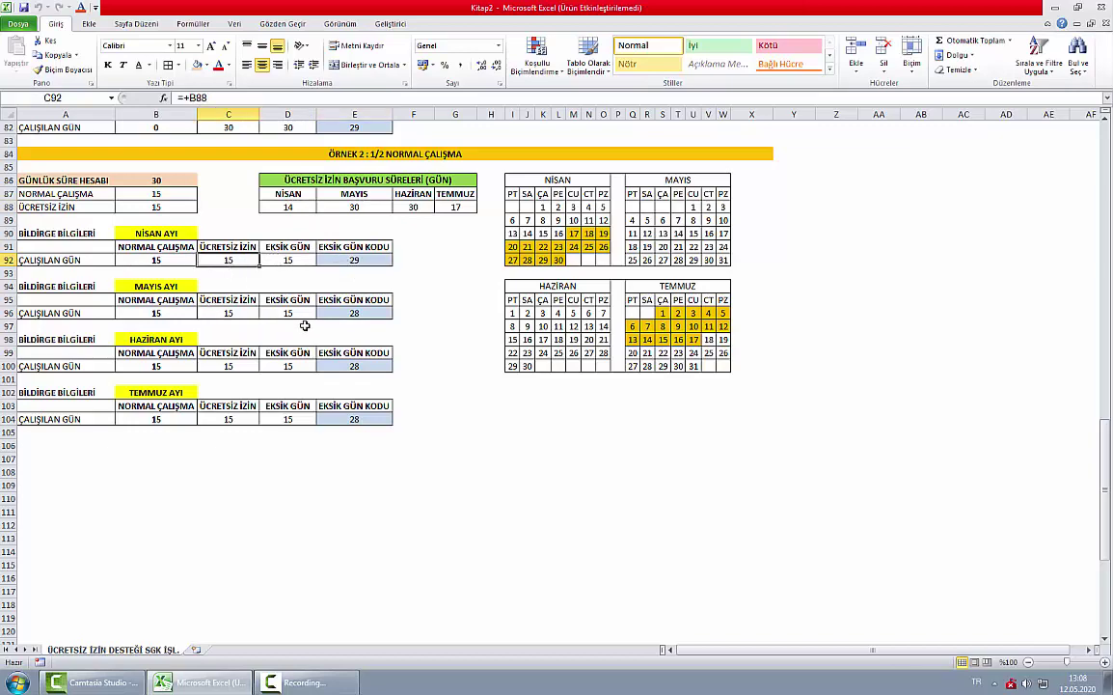
{"action": "left_click", "coordinate": [330, 256]}
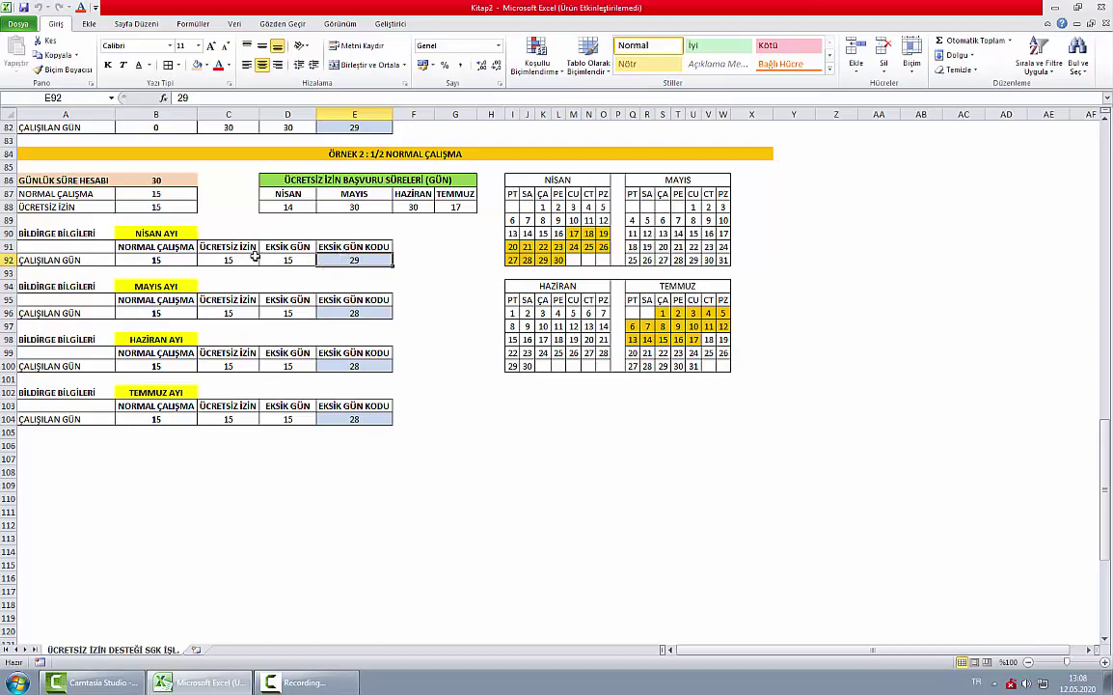
- Examine the half-work example's May declaration row, including its normal work days, missing days and missing-day code
{"action": "left_click", "coordinate": [166, 314]}
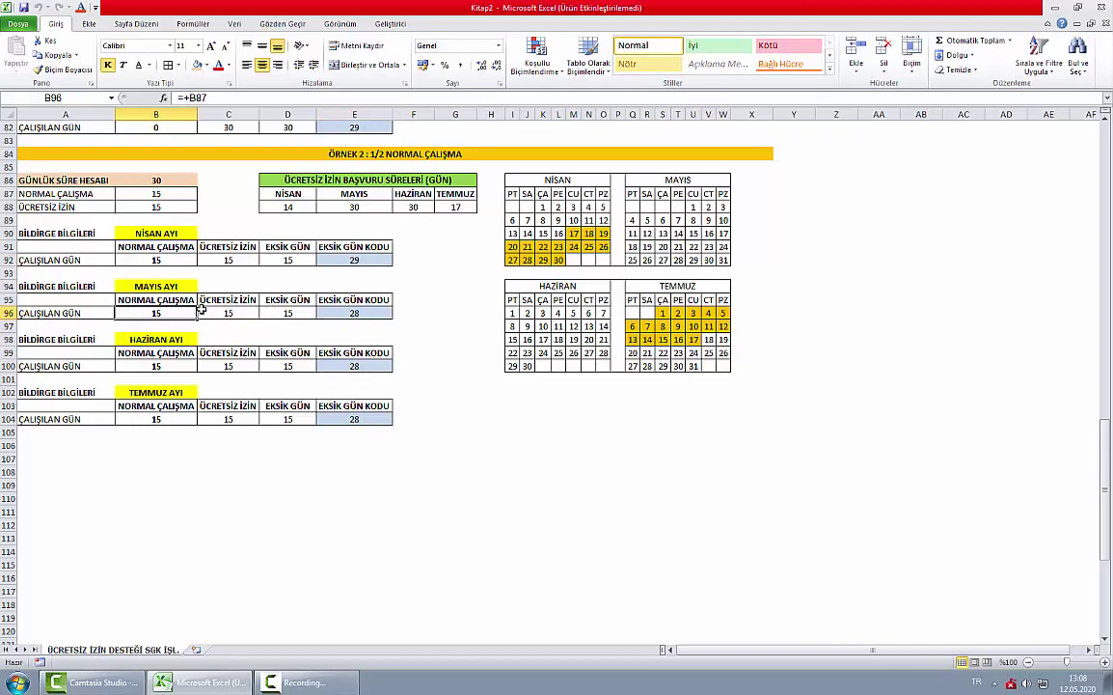
{"action": "left_click", "coordinate": [289, 314]}
{"action": "left_click", "coordinate": [357, 313]}
{"action": "left_click", "coordinate": [298, 316]}
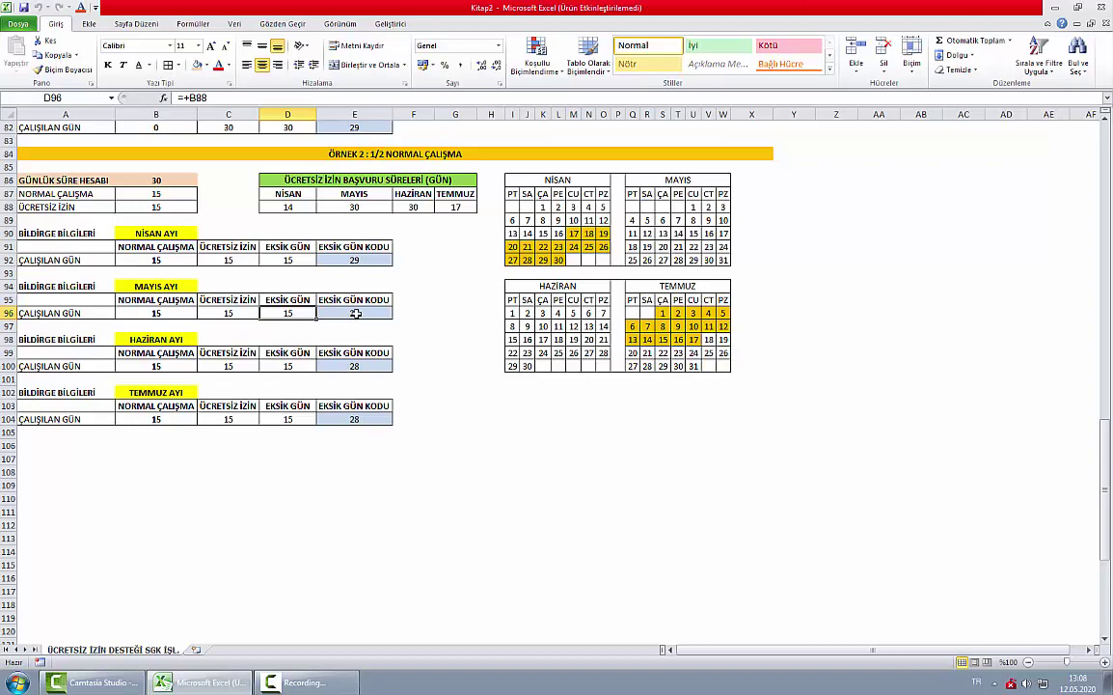
{"action": "left_click", "coordinate": [356, 313]}
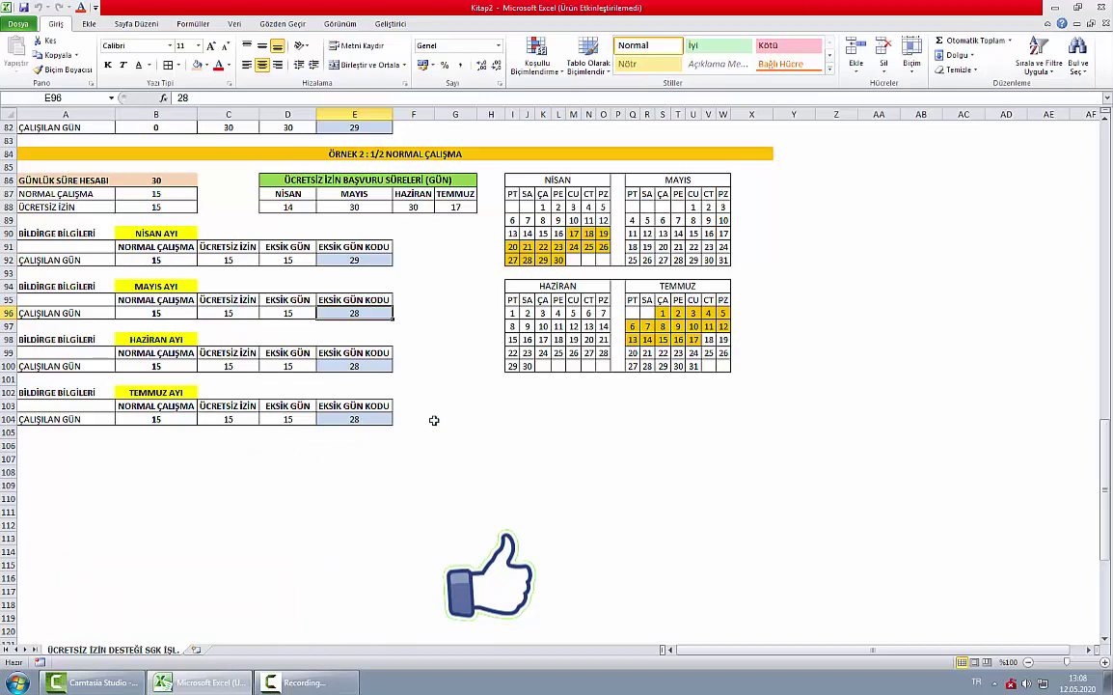
- Check the highlighted July calendar days of the half-work example against its July missing days and missing-day code
{"action": "left_click_drag", "start_coordinate": [663, 312], "coordinate": [710, 328]}
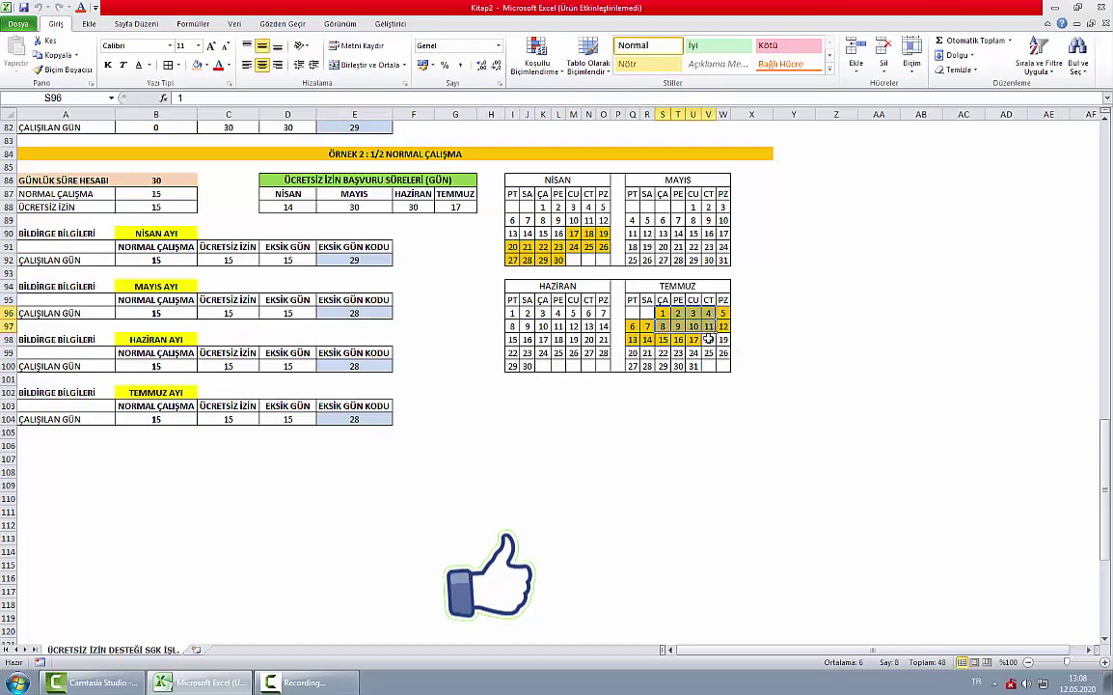
{"action": "key", "text": "Down"}
{"action": "key", "text": "Down"}
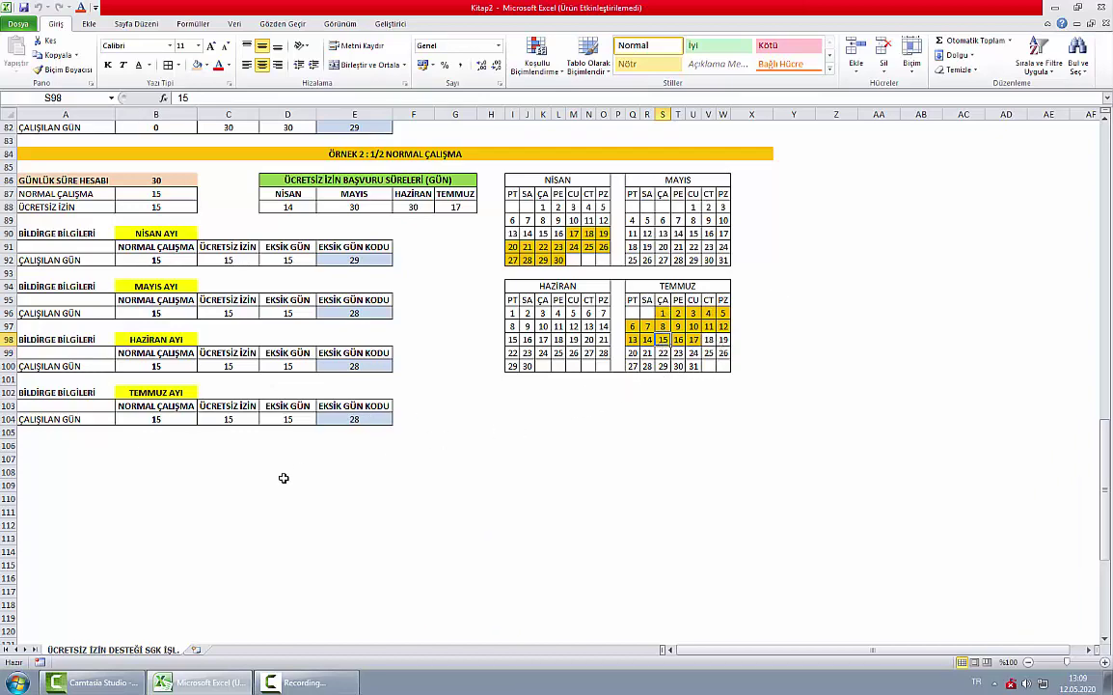
{"action": "left_click", "coordinate": [364, 421]}
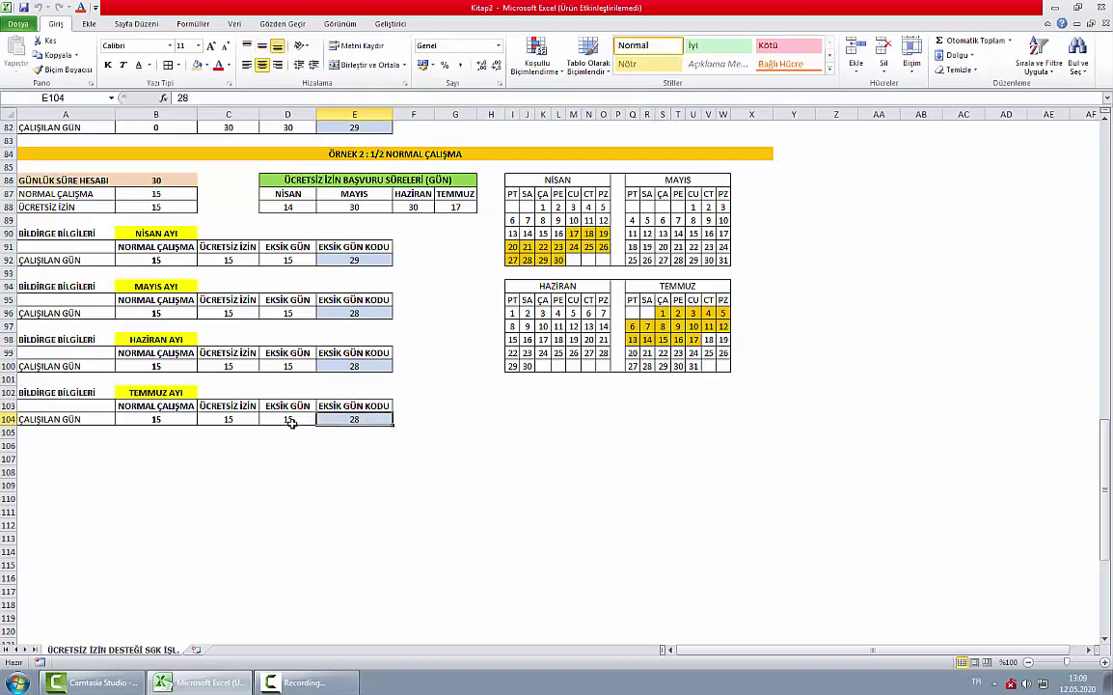
{"action": "left_click", "coordinate": [298, 418]}
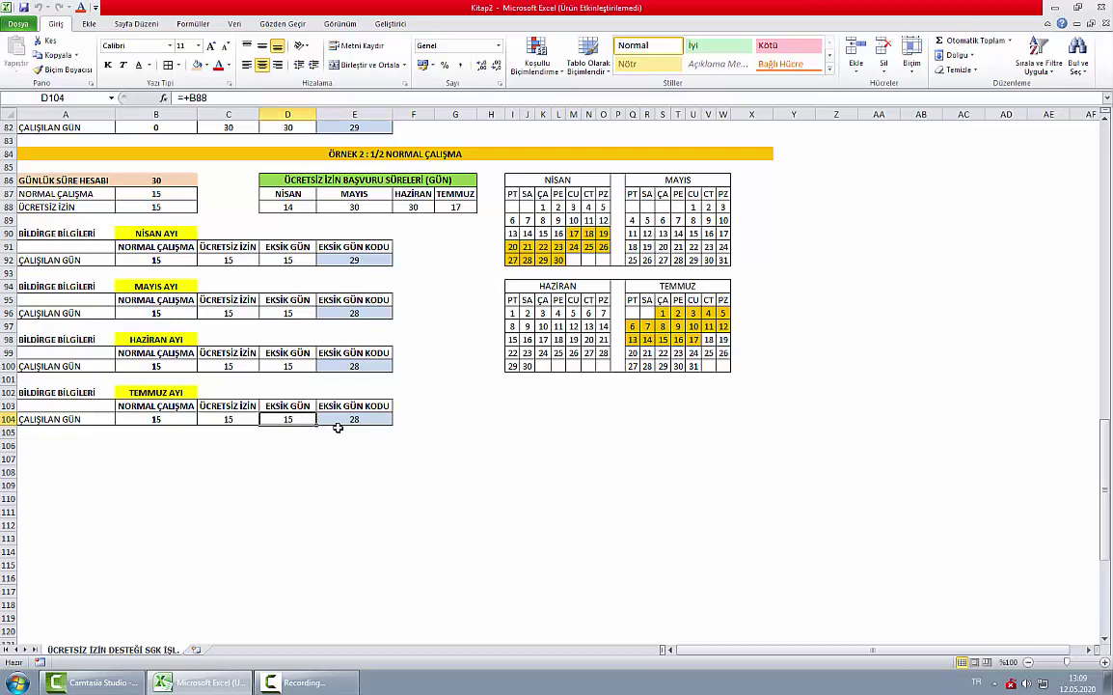
{"action": "left_click", "coordinate": [353, 420]}
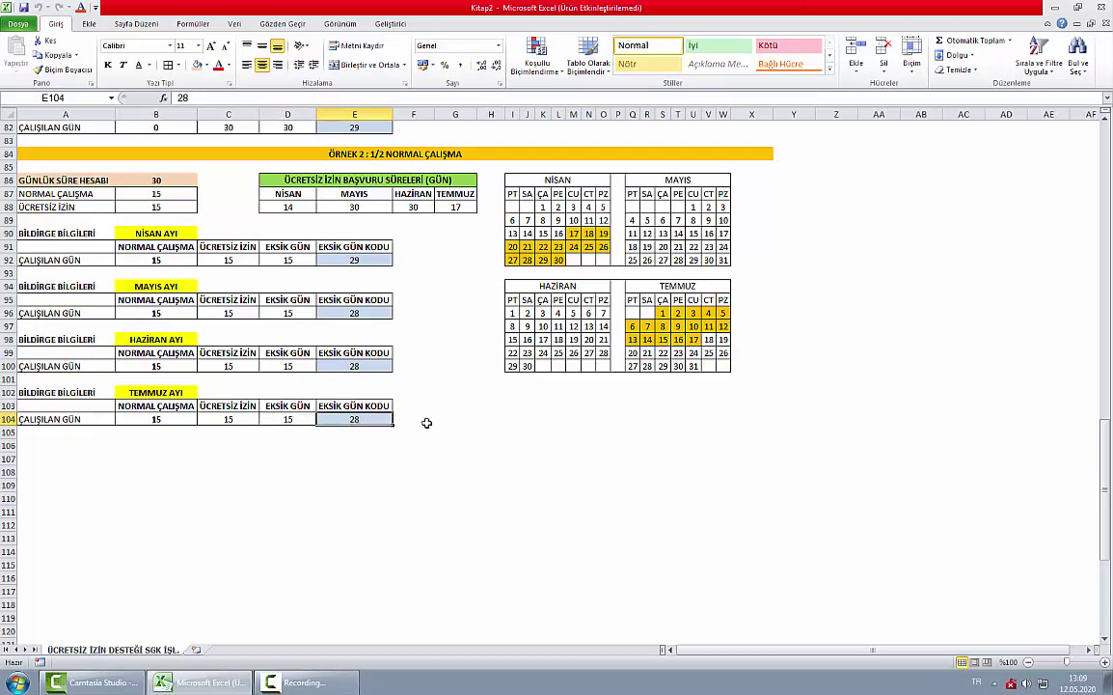
- Return to the start of the sheet to review the termination-ban note and the declaration form's missing-day reason list
{"action": "scroll", "coordinate": [489, 394], "scroll_direction": "up", "scroll_amount": 15}
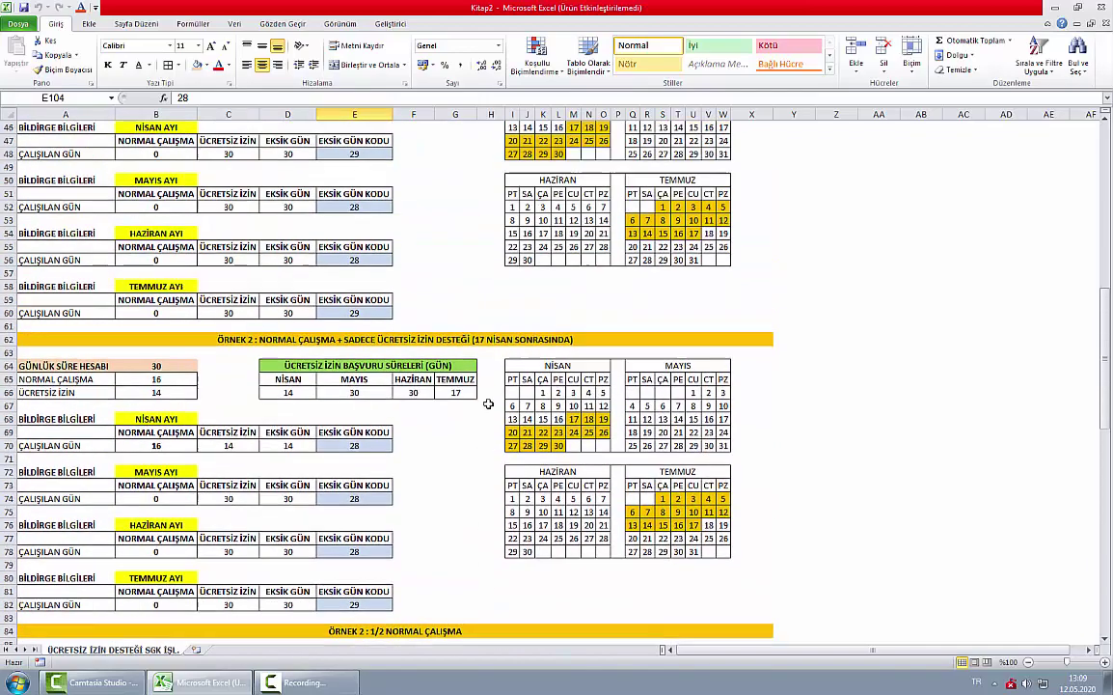
{"action": "scroll", "coordinate": [489, 393], "scroll_direction": "up", "scroll_amount": 6}
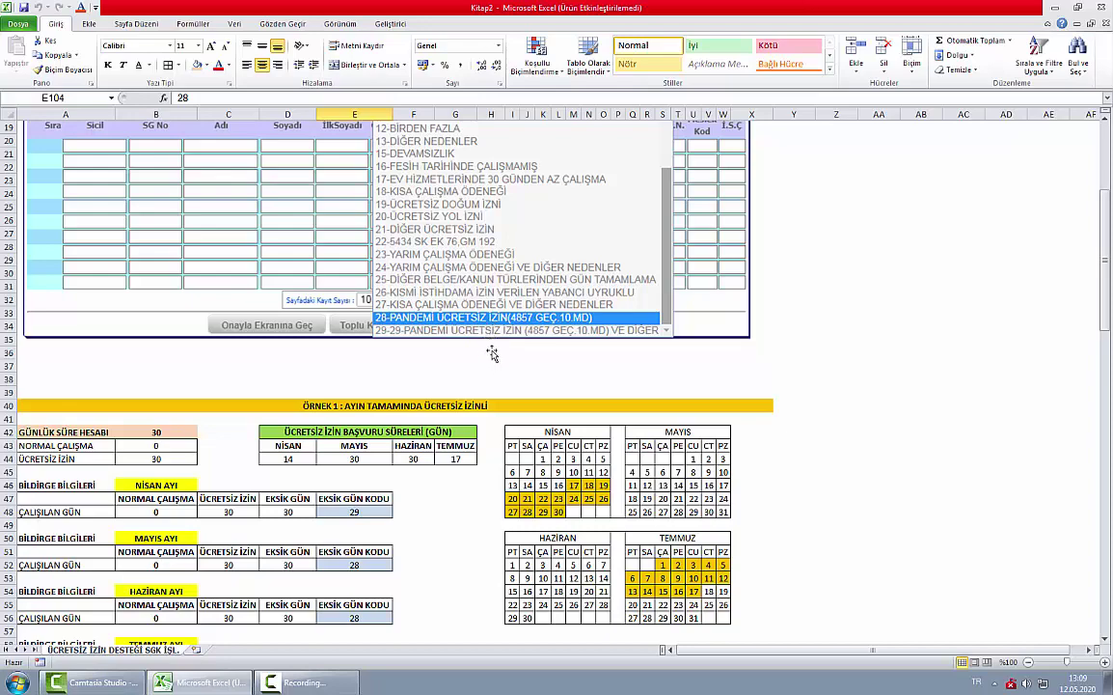
{"action": "scroll", "coordinate": [524, 358], "scroll_direction": "up", "scroll_amount": 2}
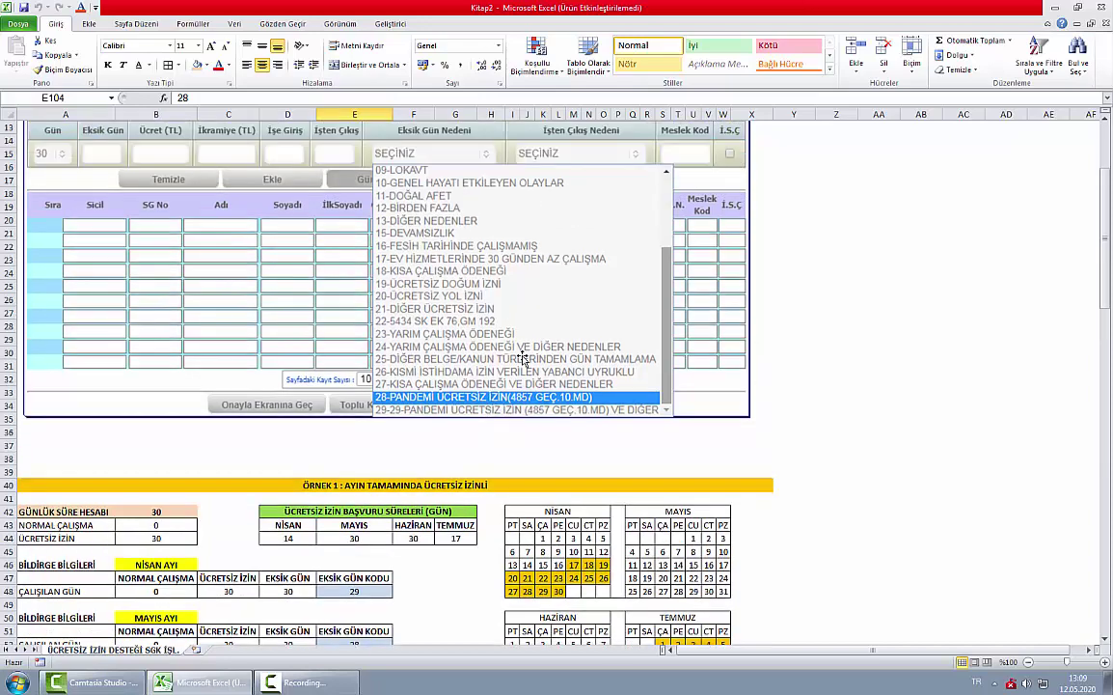
{"action": "scroll", "coordinate": [521, 359], "scroll_direction": "up", "scroll_amount": 4}
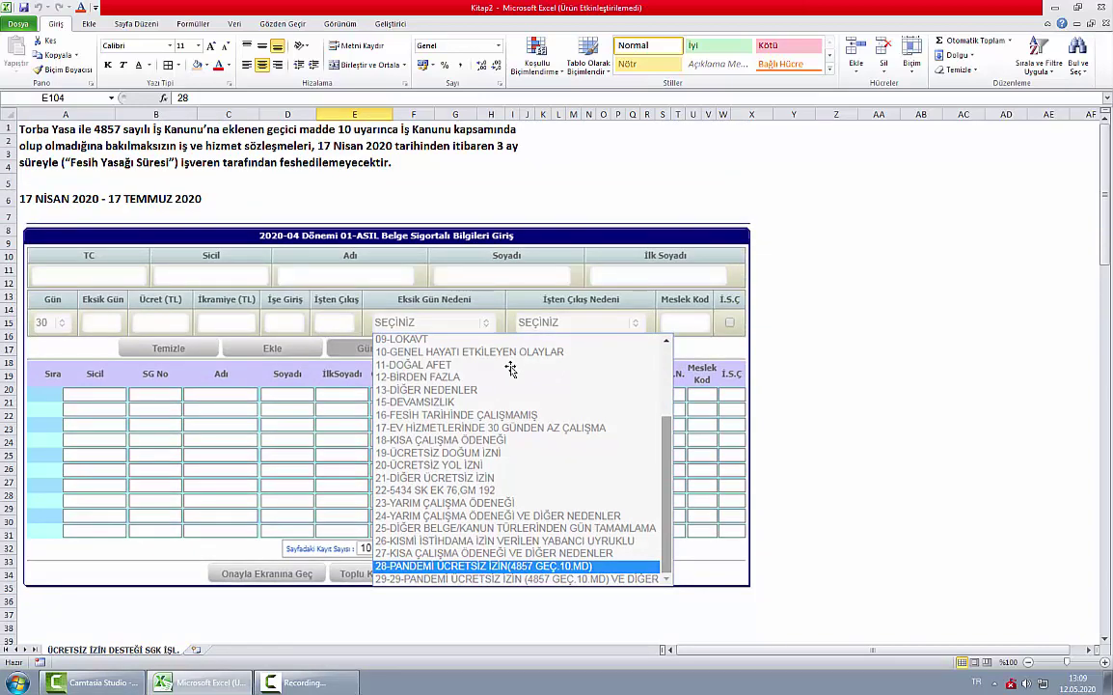